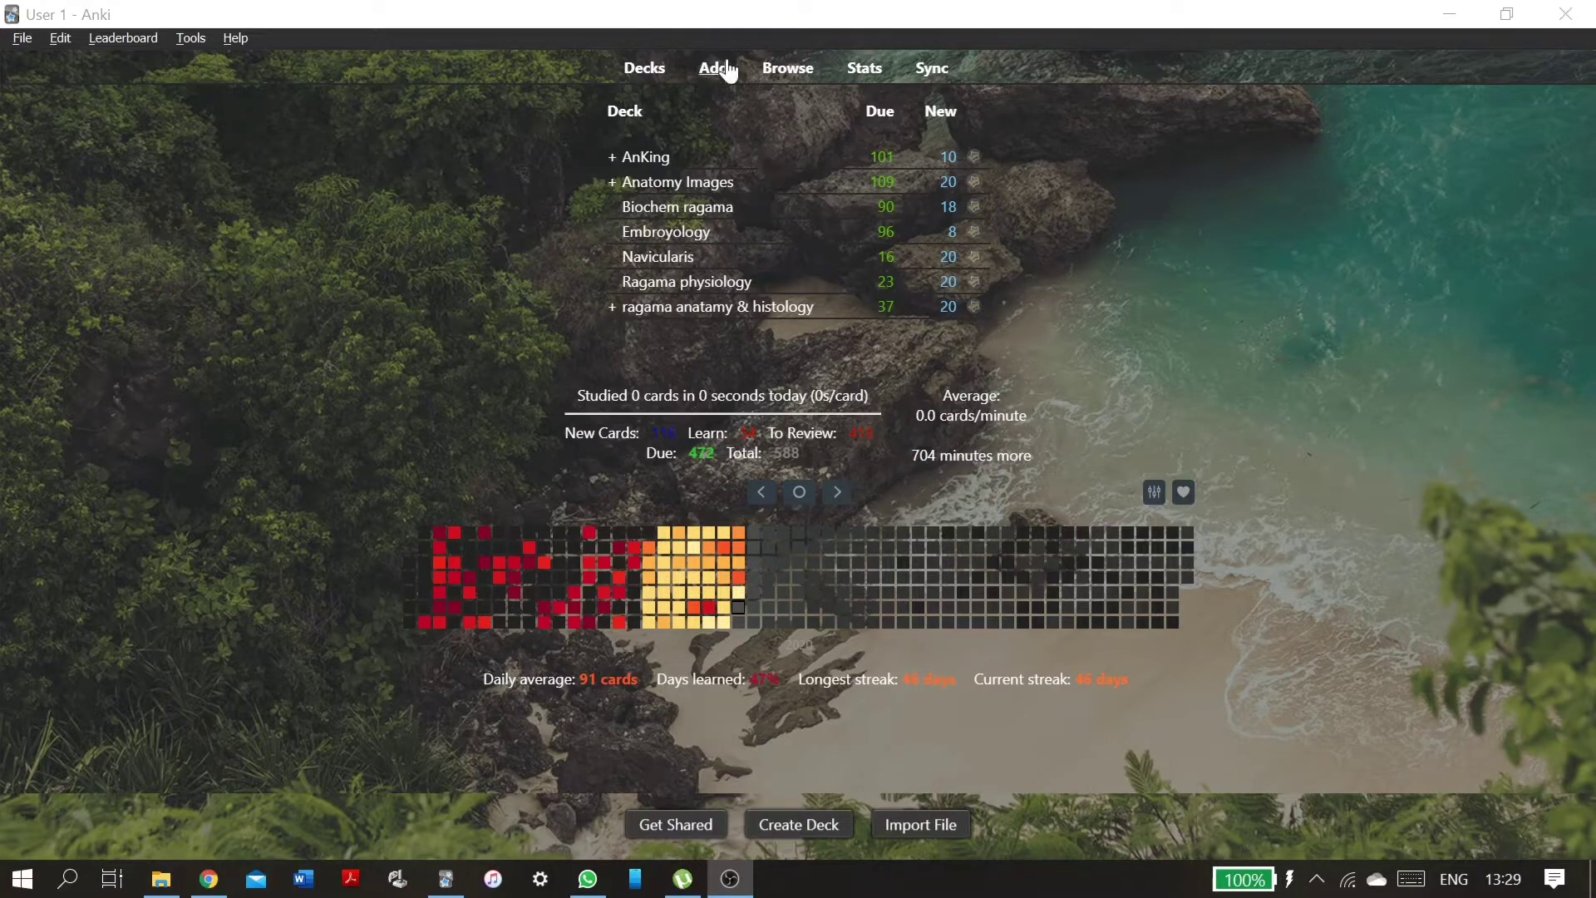
Step: Open the card browser and scroll through the collection's card list
{"action": "left_click", "coordinate": [783, 70]}
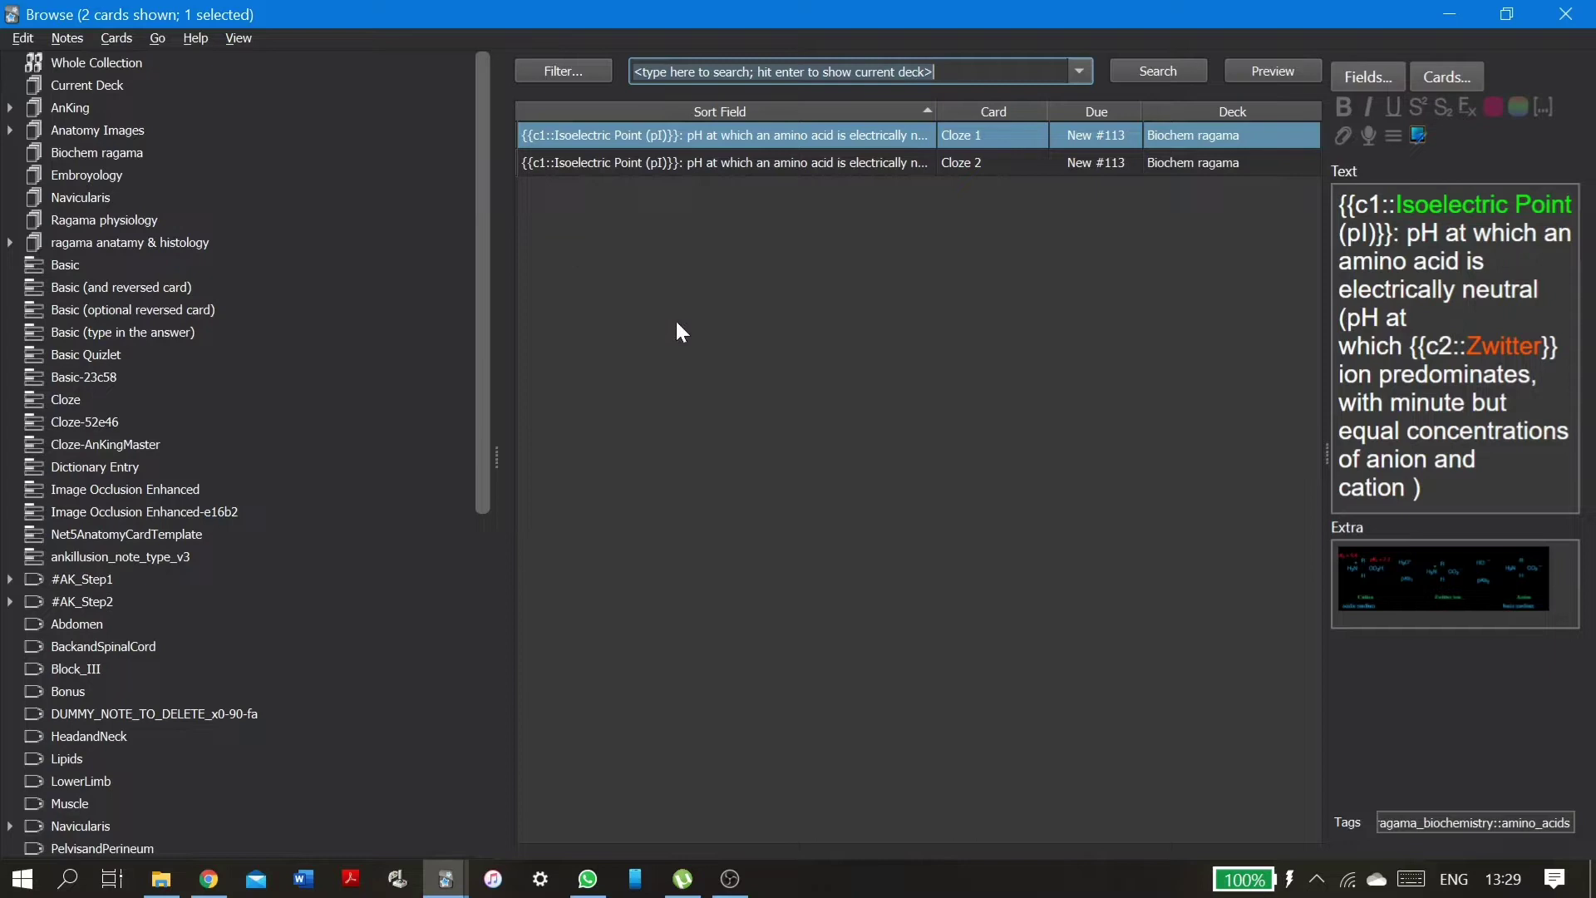
{"action": "scroll", "coordinate": [491, 377], "scroll_direction": "down", "scroll_amount": 8}
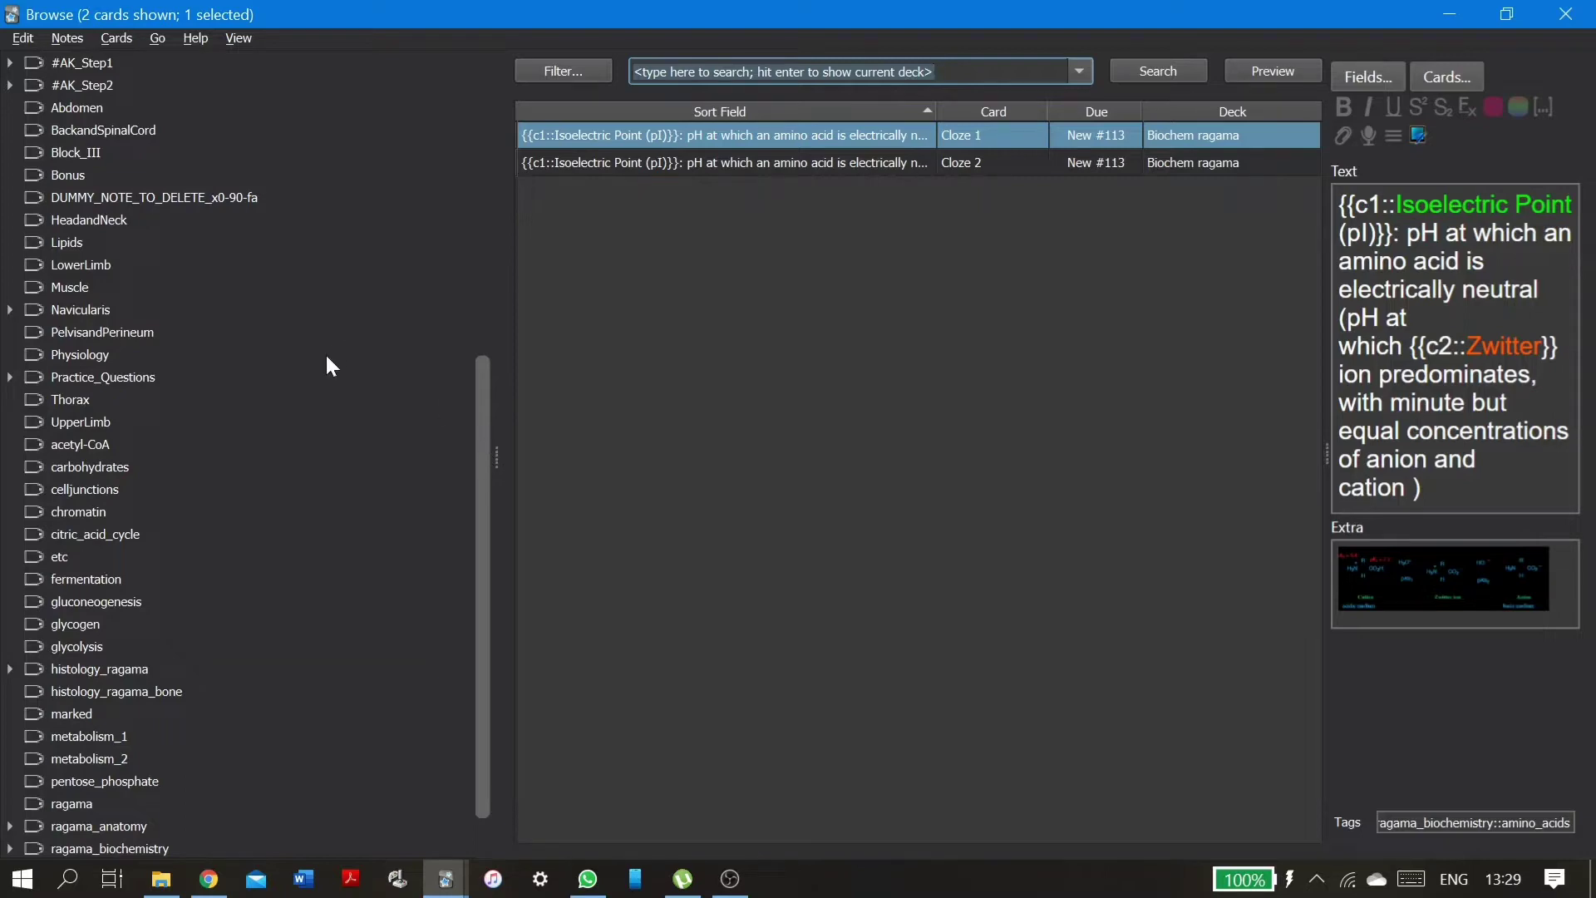
{"action": "scroll", "coordinate": [327, 358], "scroll_direction": "up", "scroll_amount": 8}
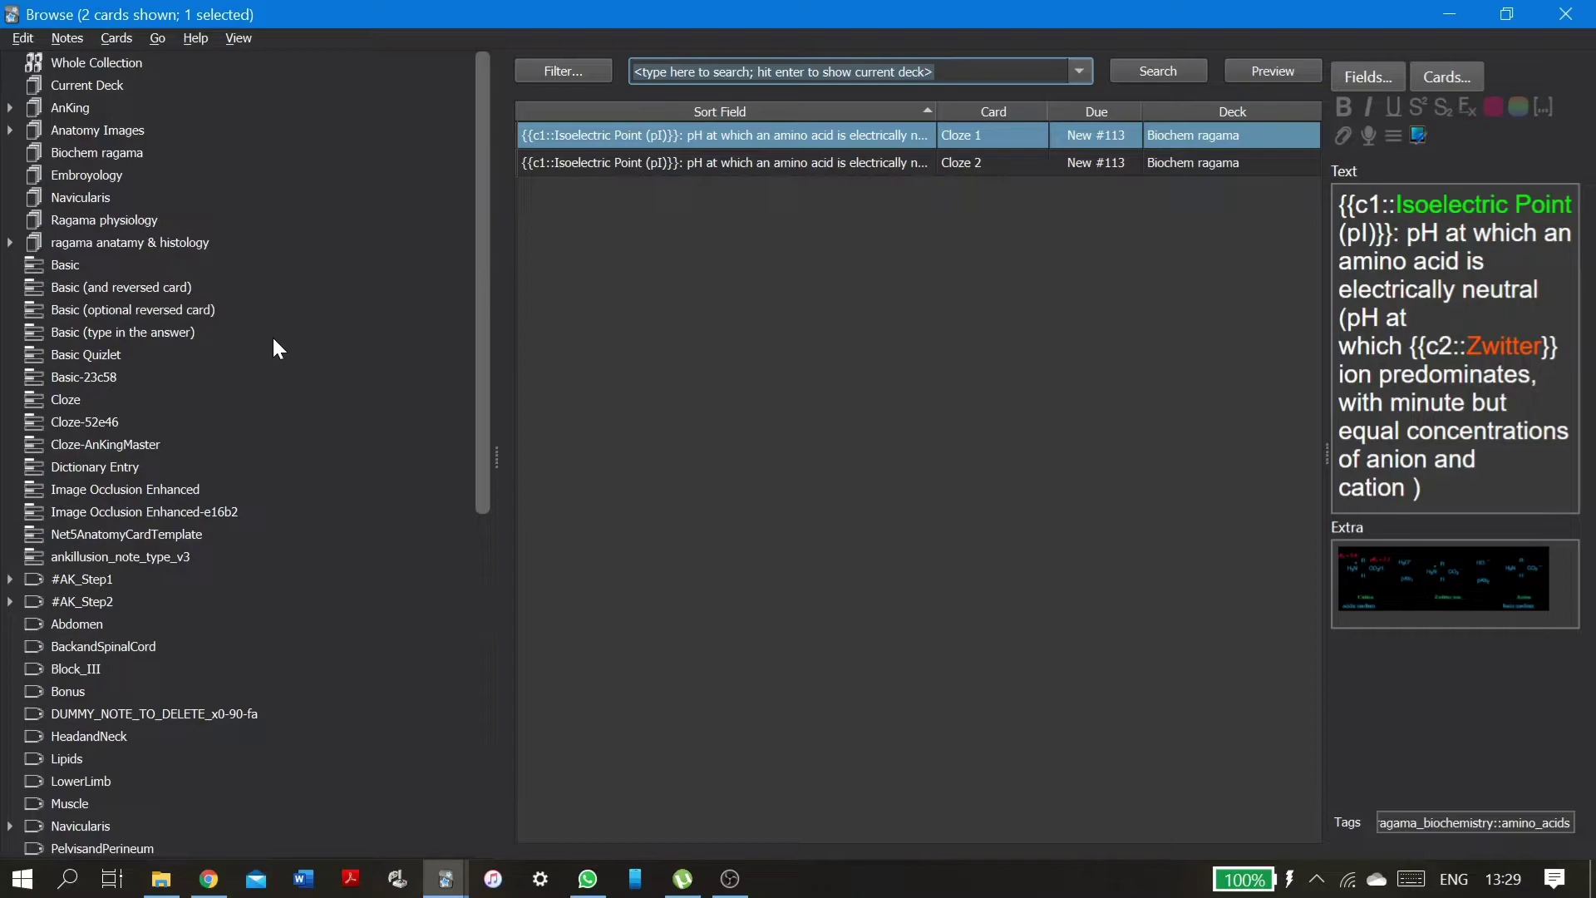
Step: Filter the browser to the Biochem ragama deck and scroll through its 223 cards
{"action": "left_click", "coordinate": [56, 152]}
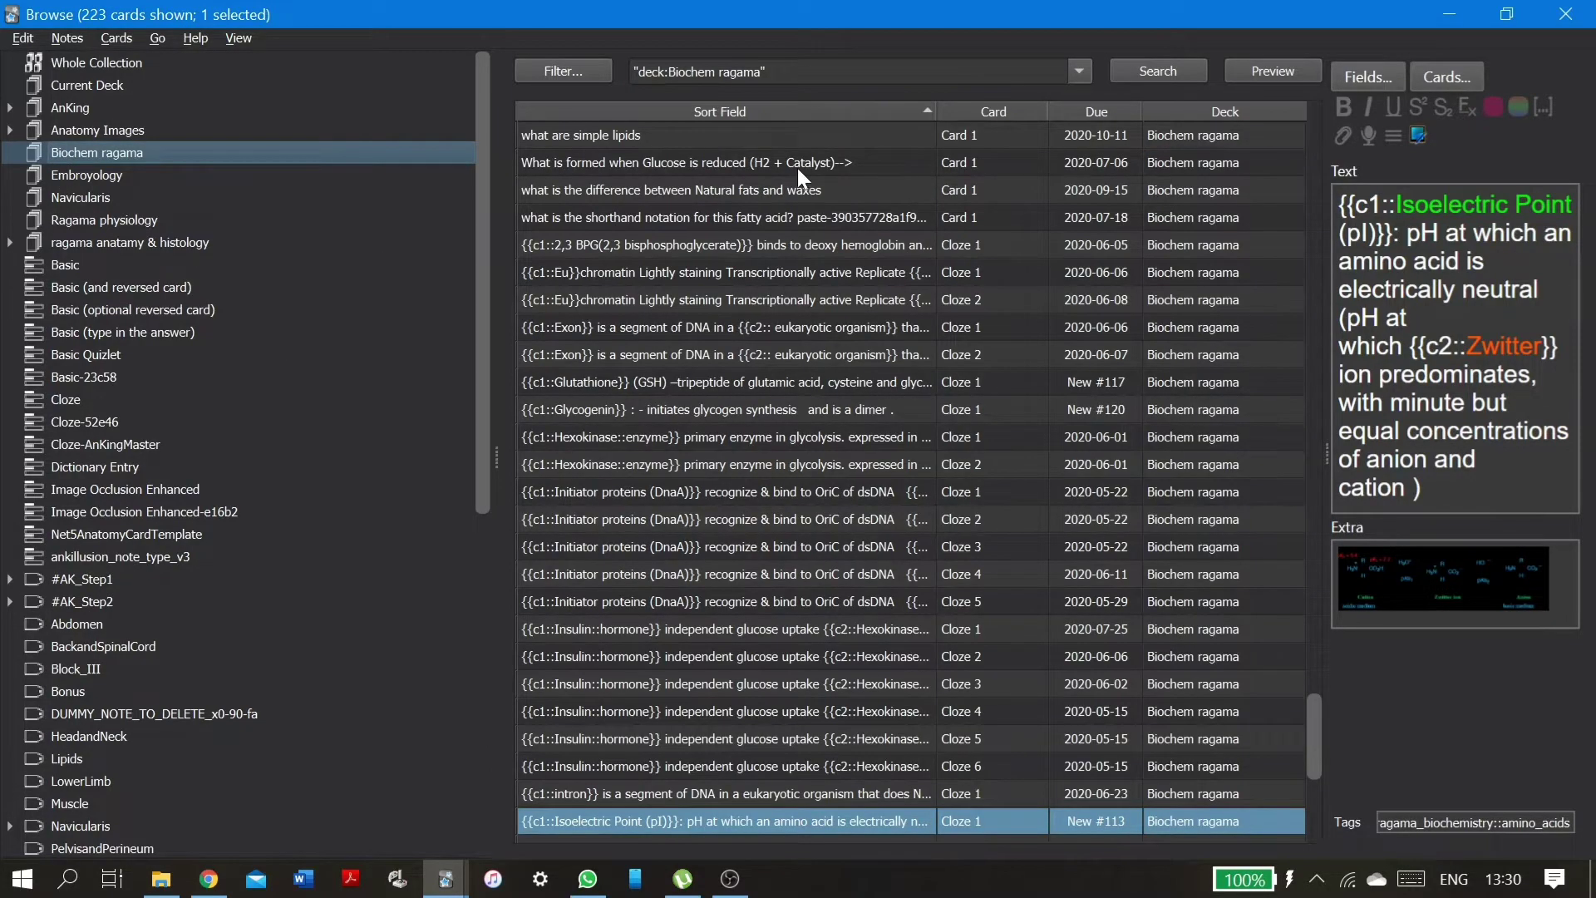
{"action": "scroll", "coordinate": [796, 169], "scroll_direction": "up", "scroll_amount": 4}
{"action": "scroll", "coordinate": [796, 168], "scroll_direction": "down", "scroll_amount": 10}
{"action": "scroll", "coordinate": [798, 168], "scroll_direction": "up", "scroll_amount": 20}
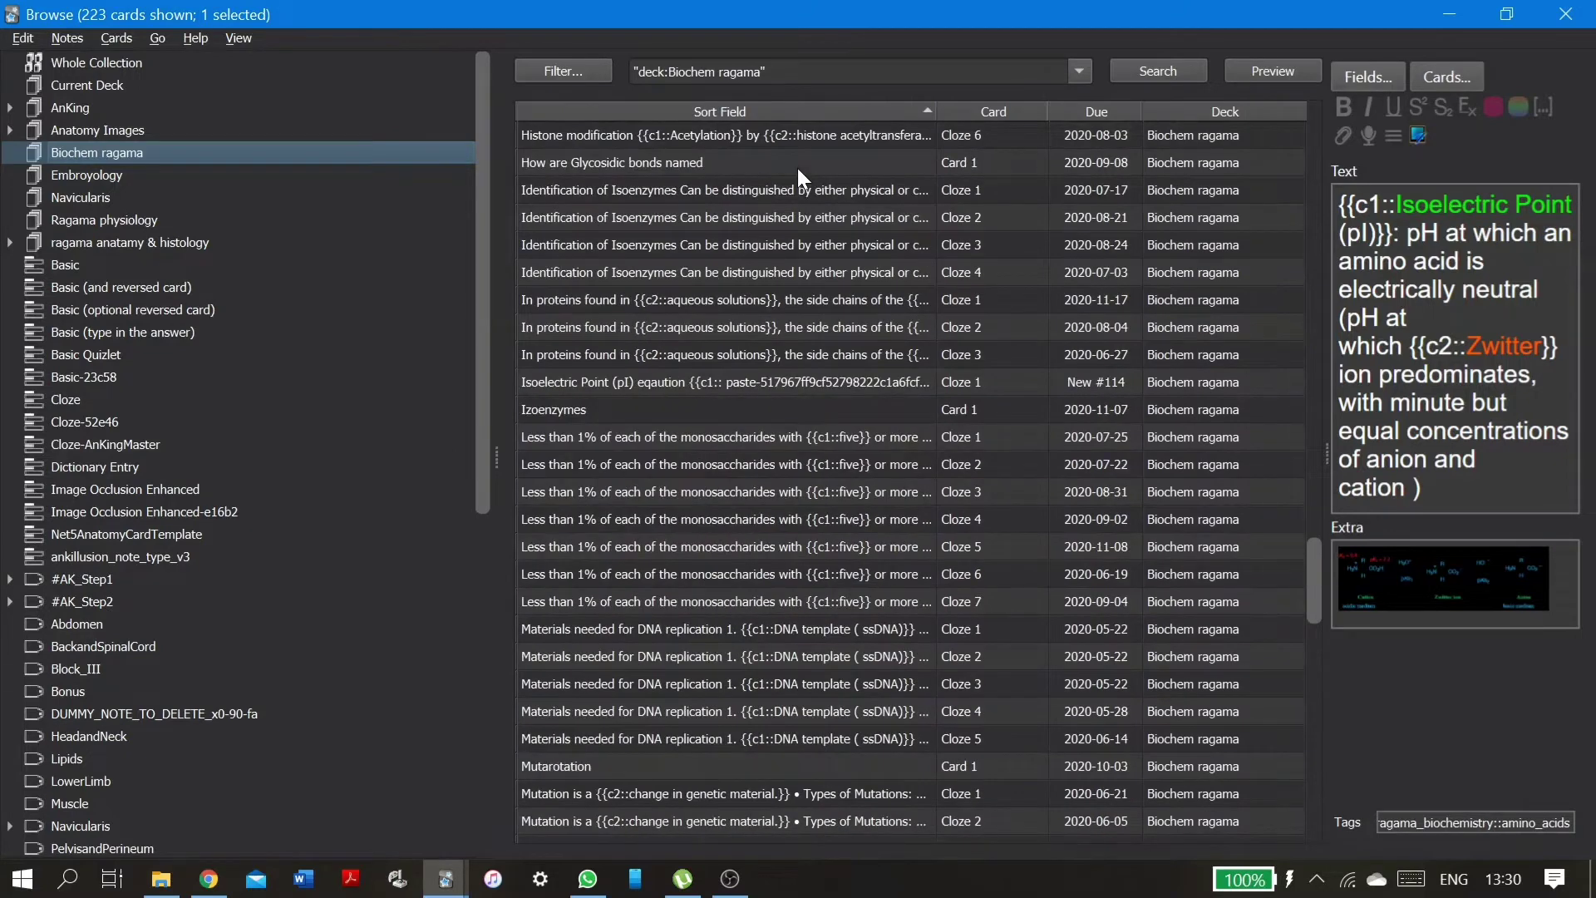
{"action": "scroll", "coordinate": [797, 168], "scroll_direction": "up", "scroll_amount": 3}
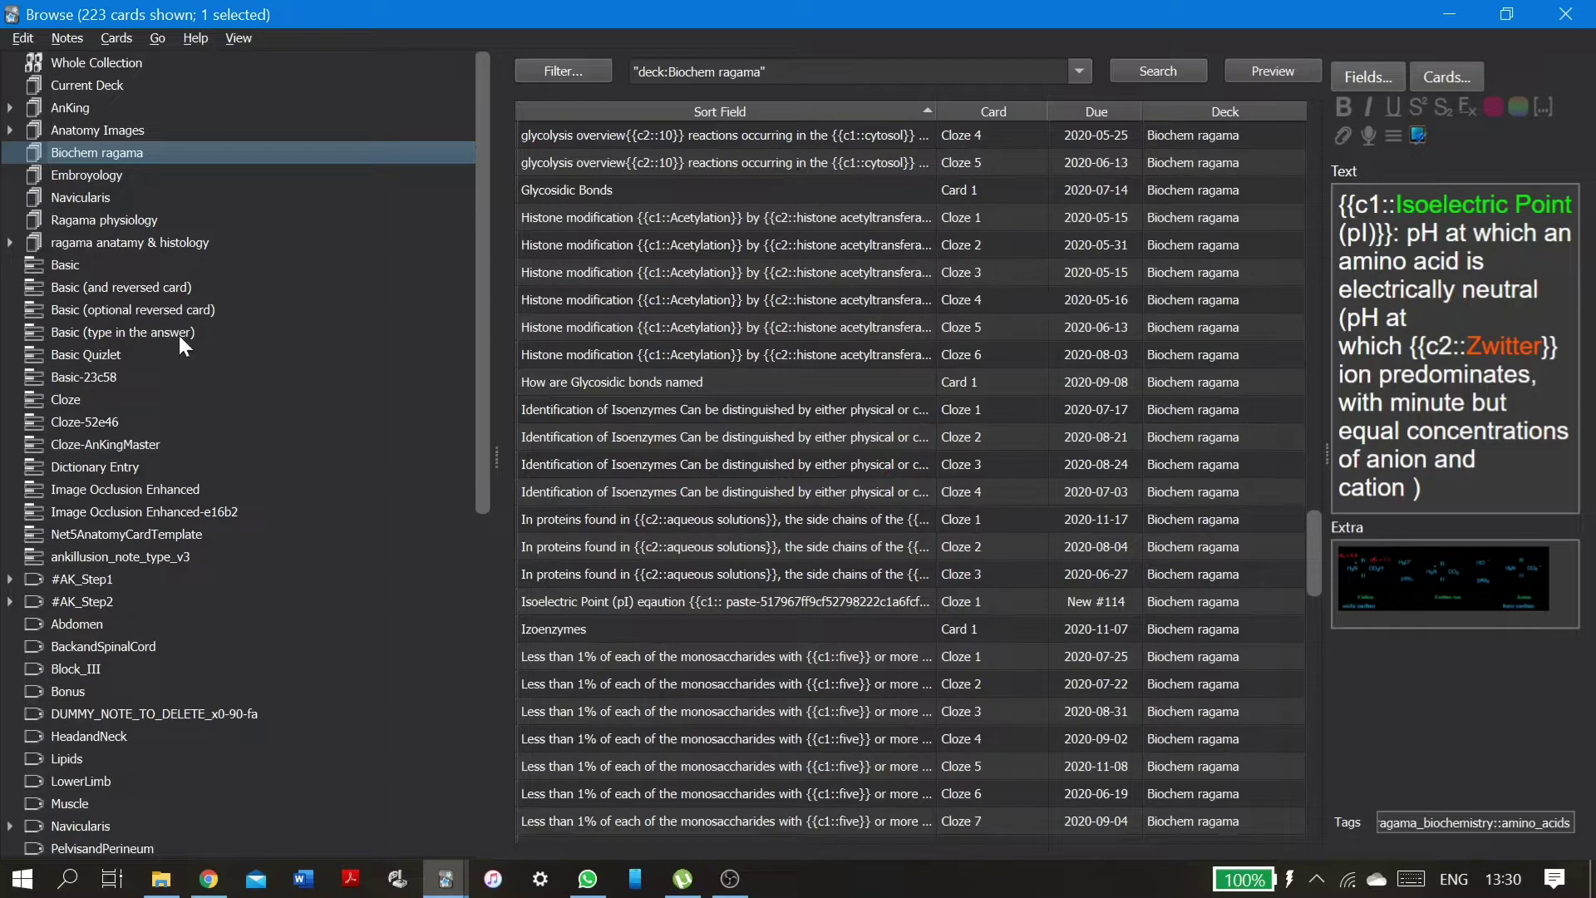
{"action": "scroll", "coordinate": [174, 486], "scroll_direction": "down", "scroll_amount": 1}
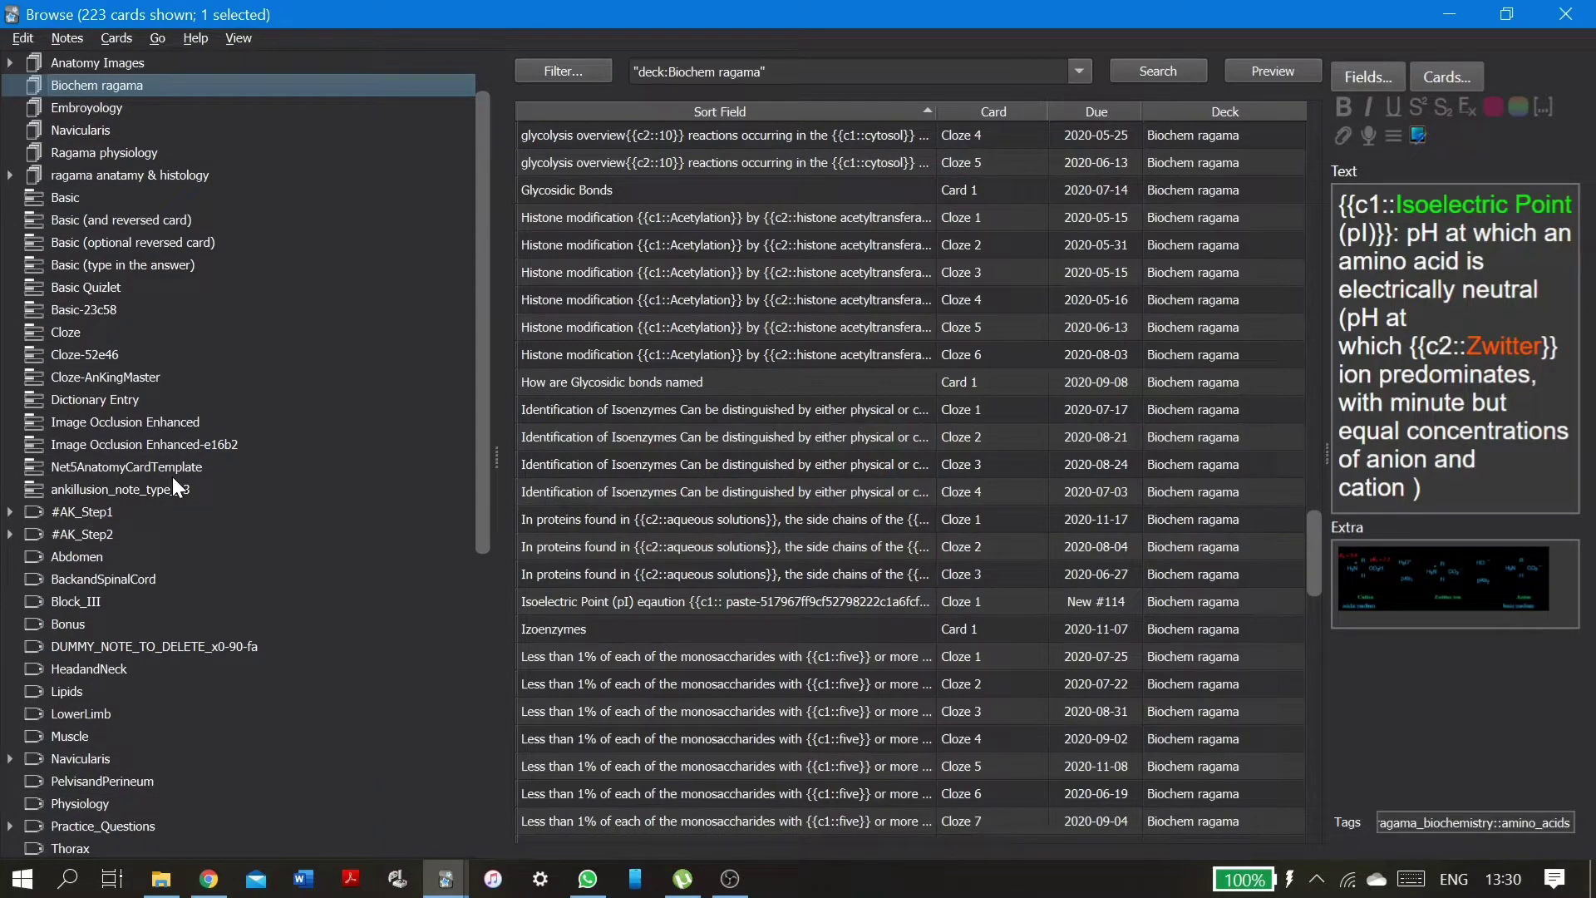
{"action": "scroll", "coordinate": [727, 442], "scroll_direction": "up", "scroll_amount": 12}
{"action": "scroll", "coordinate": [727, 442], "scroll_direction": "down", "scroll_amount": 1}
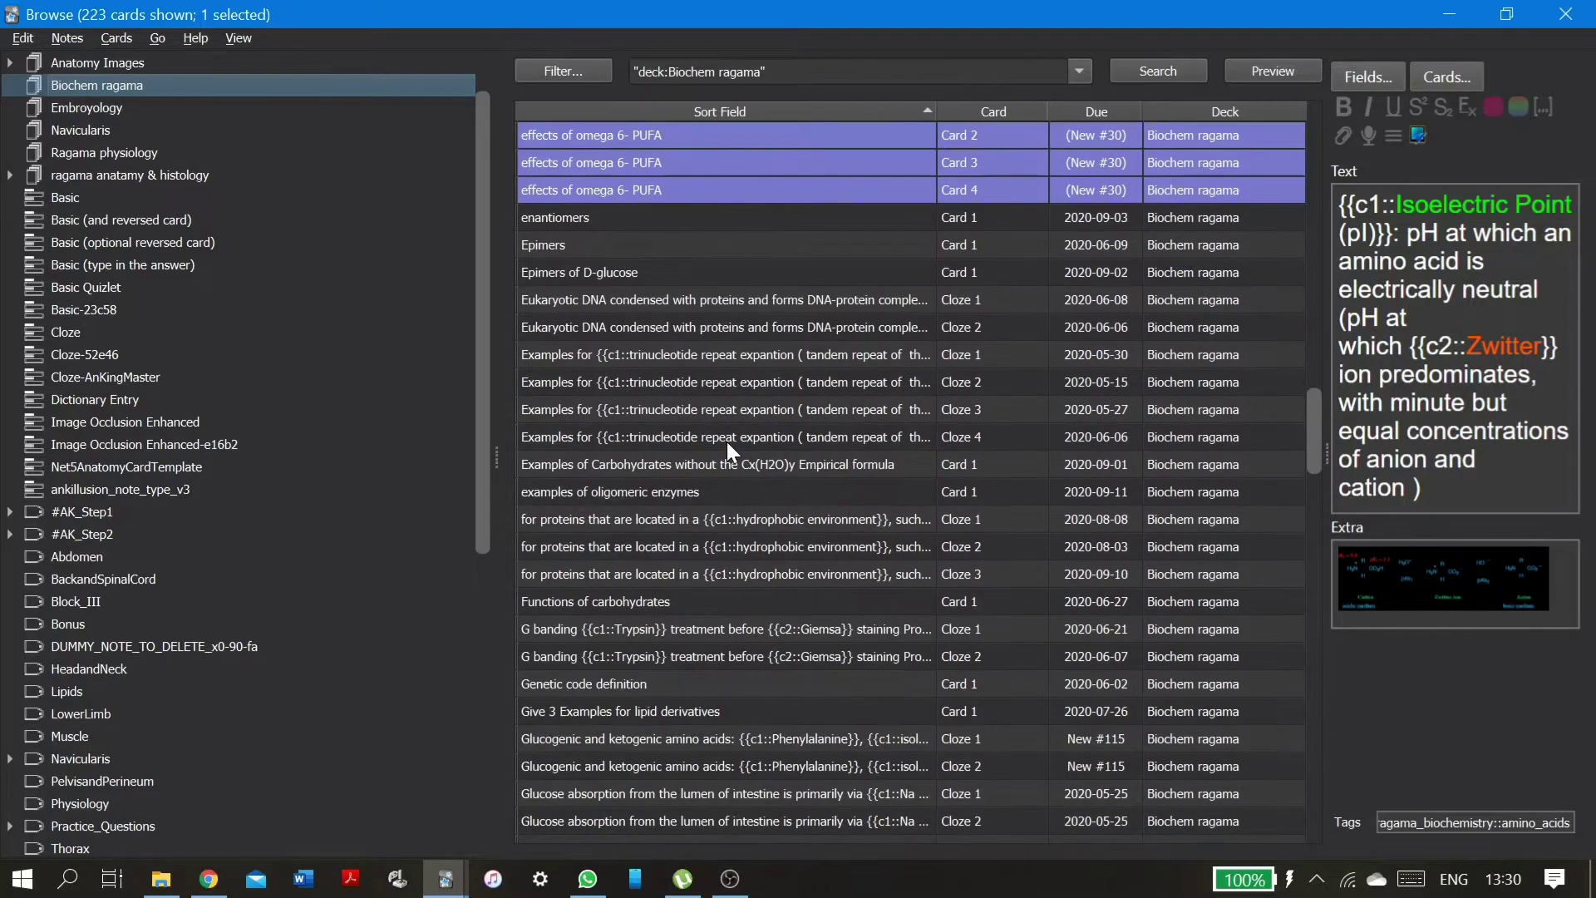
{"action": "scroll", "coordinate": [726, 442], "scroll_direction": "up", "scroll_amount": 1}
{"action": "scroll", "coordinate": [726, 441], "scroll_direction": "down", "scroll_amount": 2}
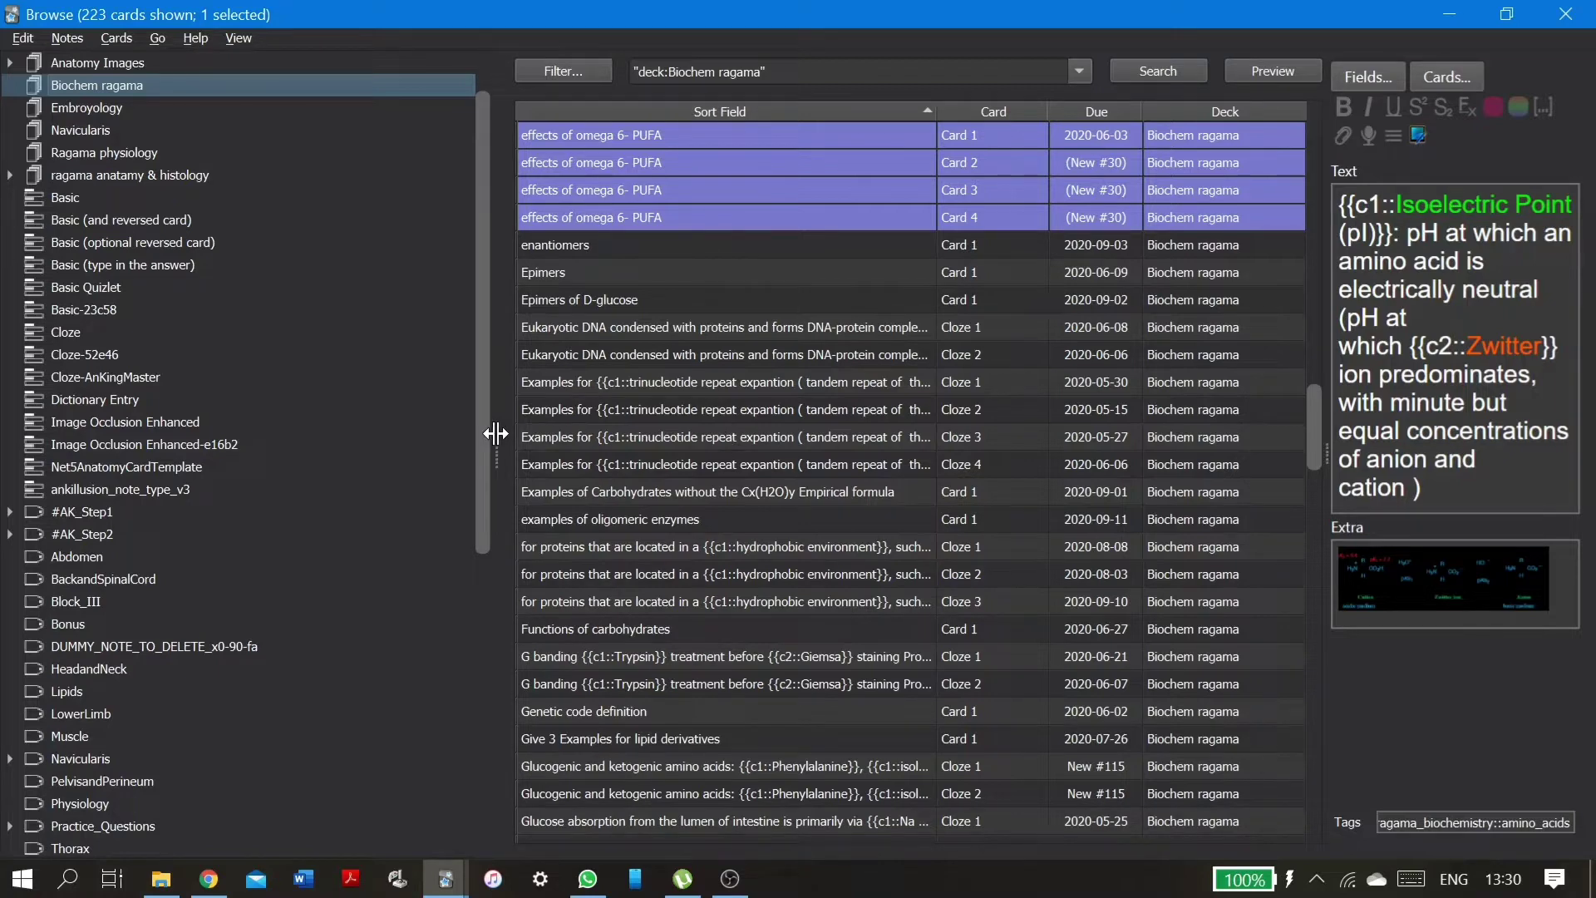
{"action": "scroll", "coordinate": [271, 272], "scroll_direction": "up", "scroll_amount": 1}
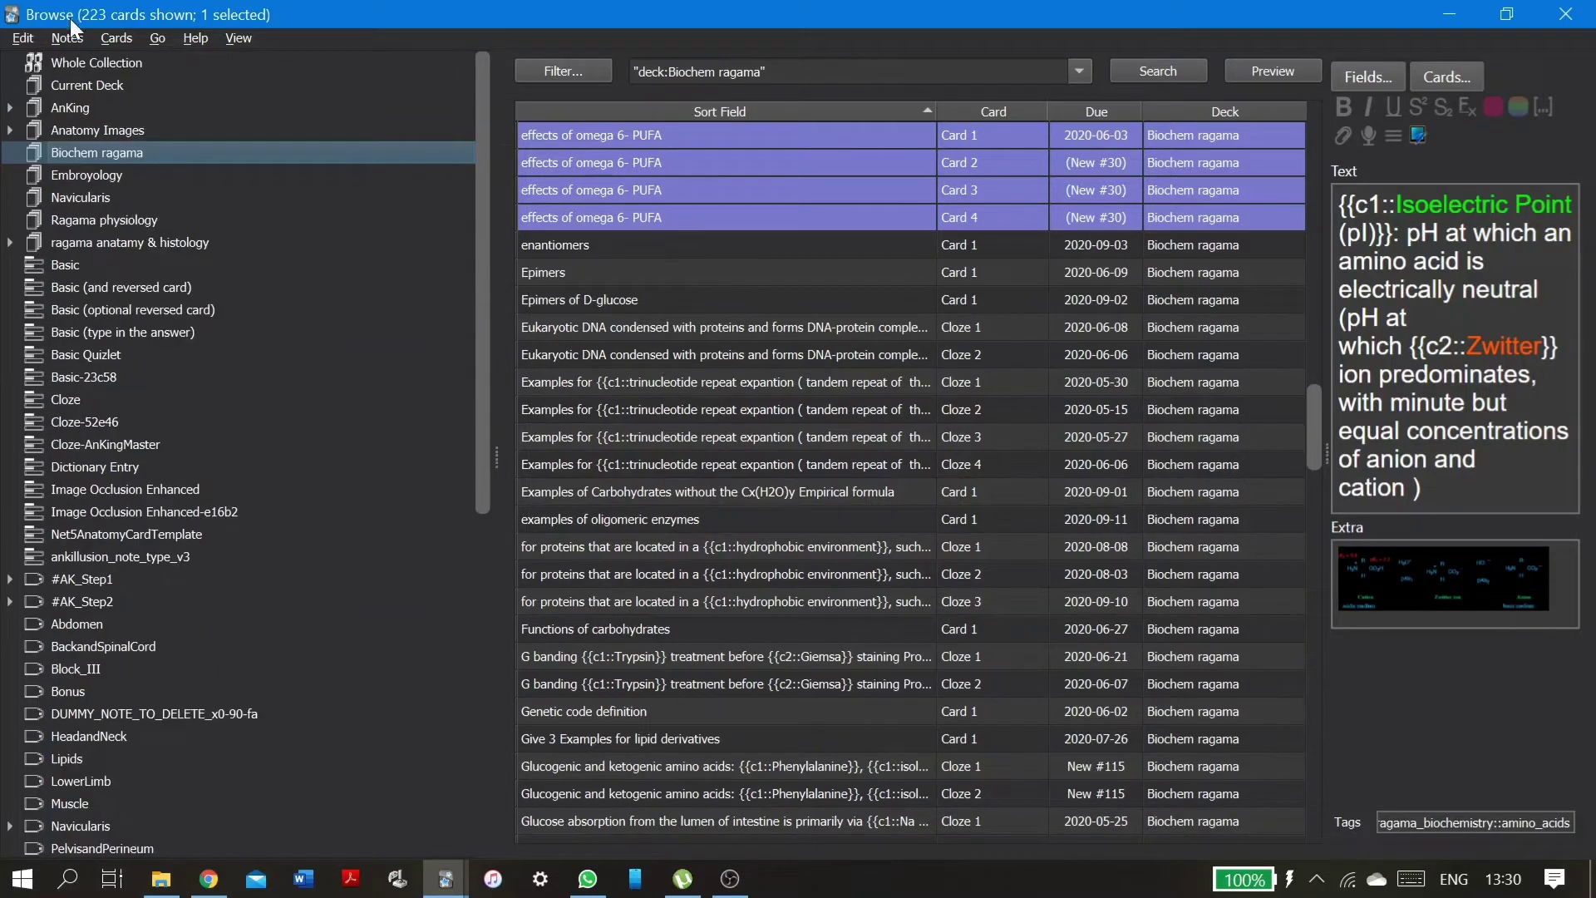
Step: Select all 223 Biochem ragama cards and suspend them with Ctrl+J
{"action": "key", "text": "ctrl+a"}
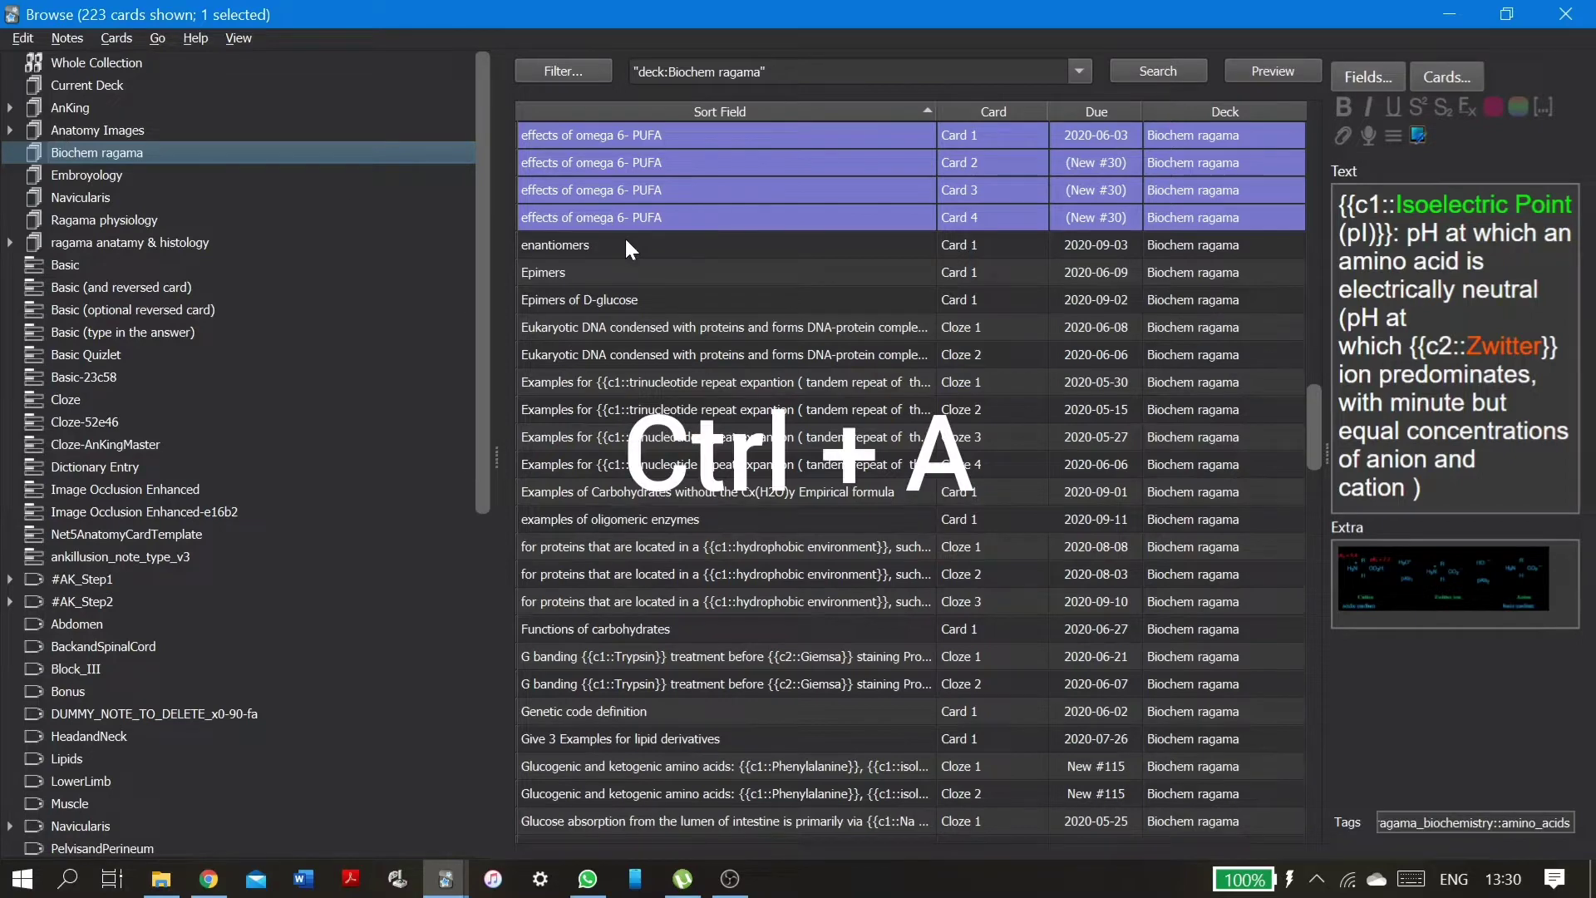
{"action": "left_click", "coordinate": [728, 349]}
{"action": "key", "text": "ctrl+a"}
{"action": "key", "text": "ctrl+j"}
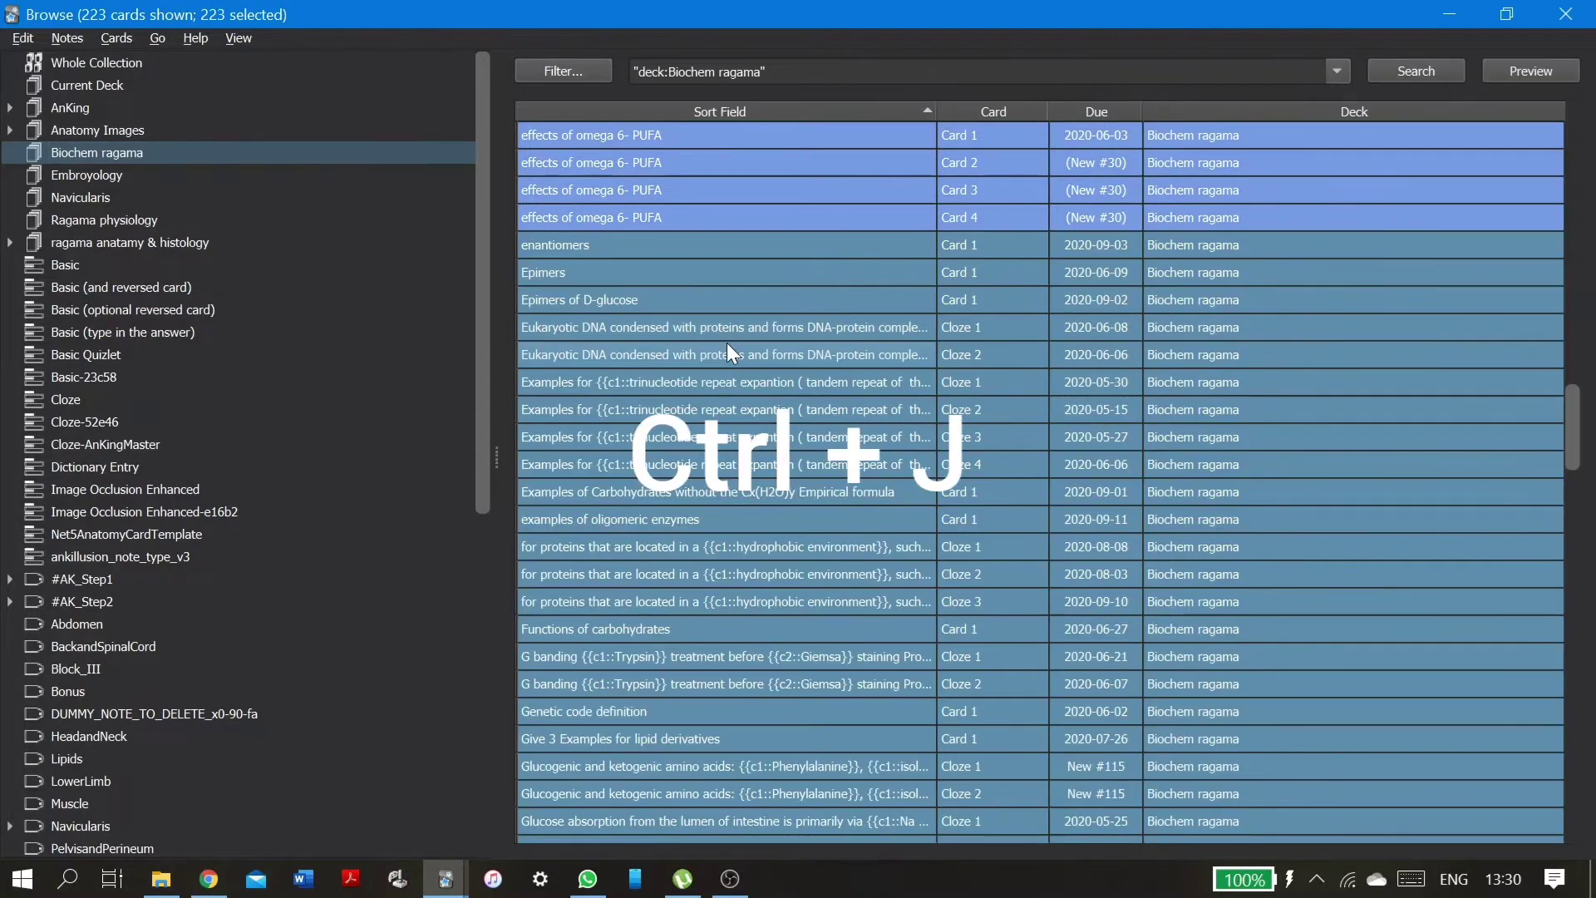
Step: Inspect the Glycolysis overview Cloze note tagged metabolism::glycolysis in the suspended list
{"action": "scroll", "coordinate": [728, 388], "scroll_direction": "down", "scroll_amount": 8}
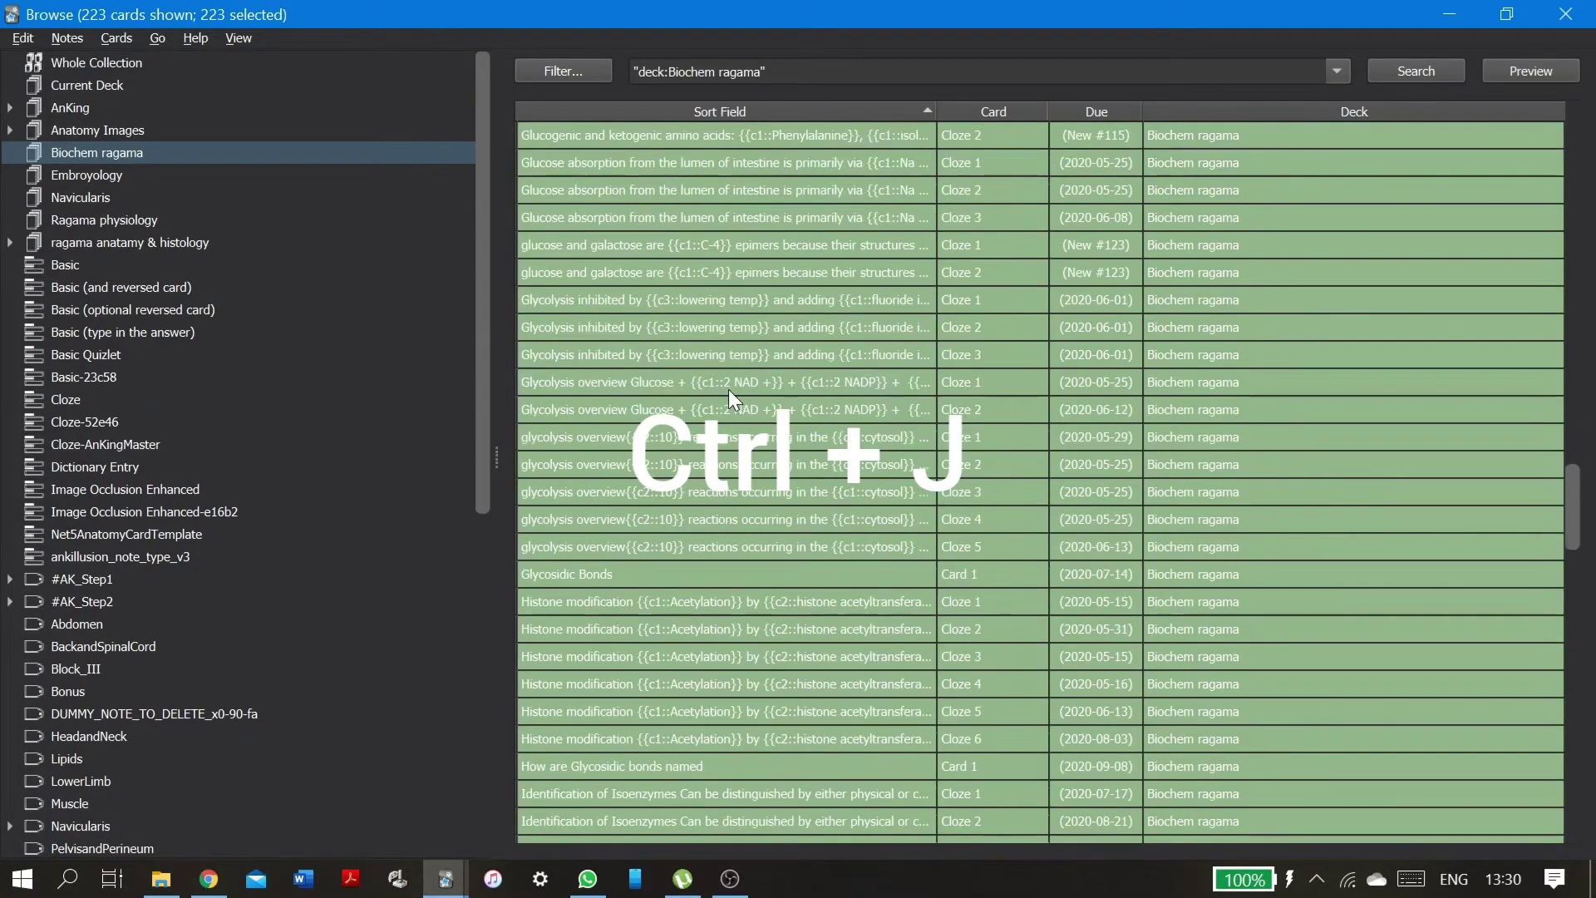
{"action": "left_click", "coordinate": [729, 390]}
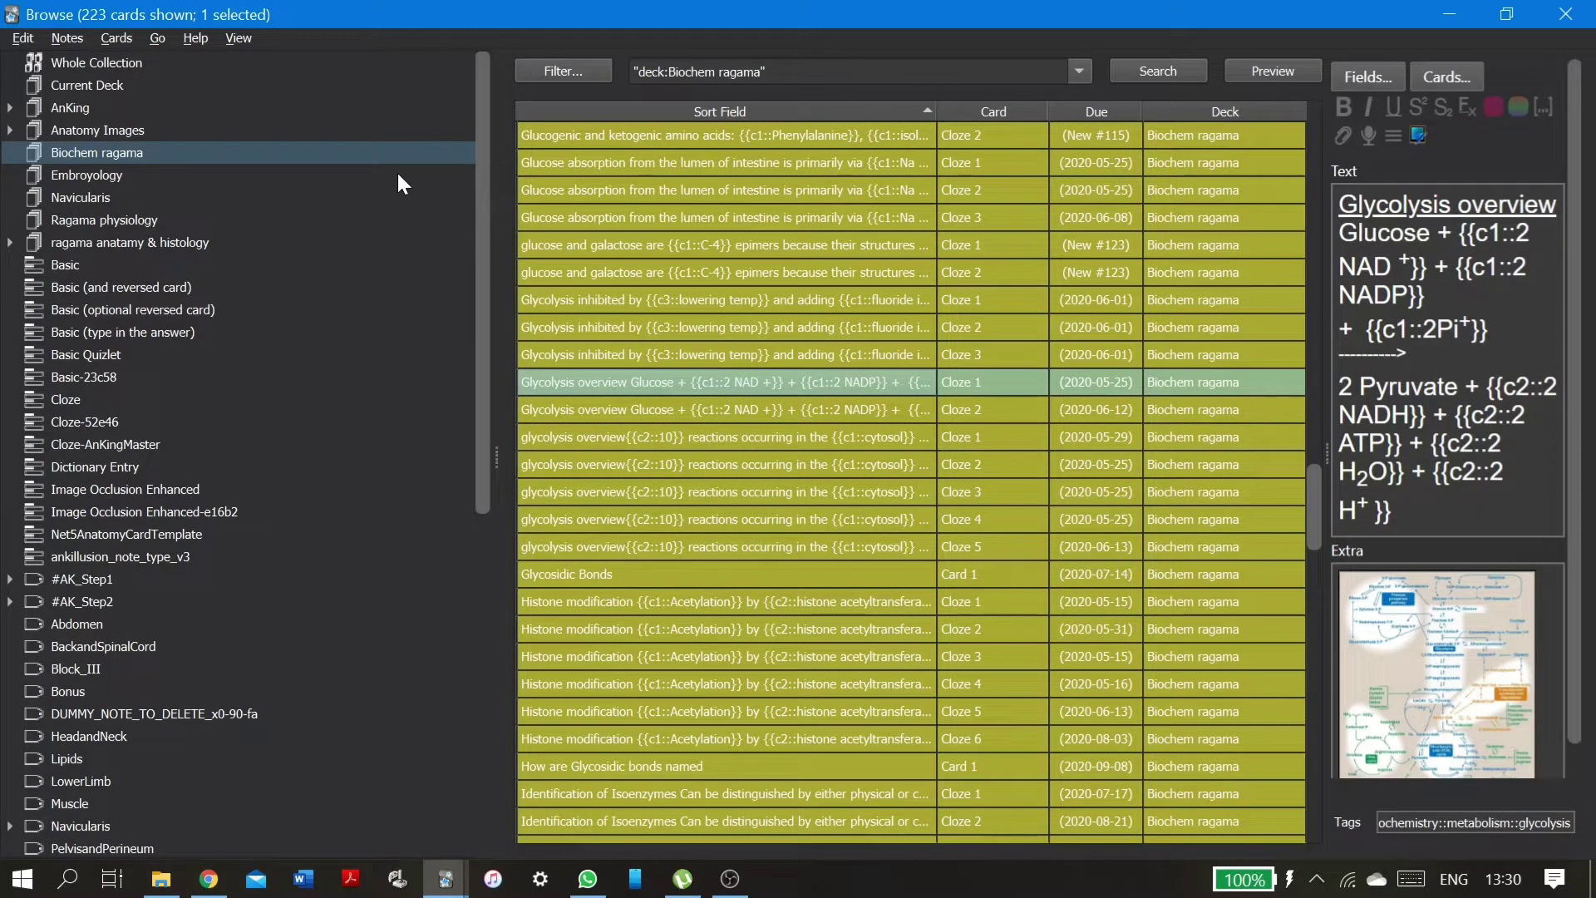
{"action": "scroll", "coordinate": [163, 495], "scroll_direction": "down", "scroll_amount": 9}
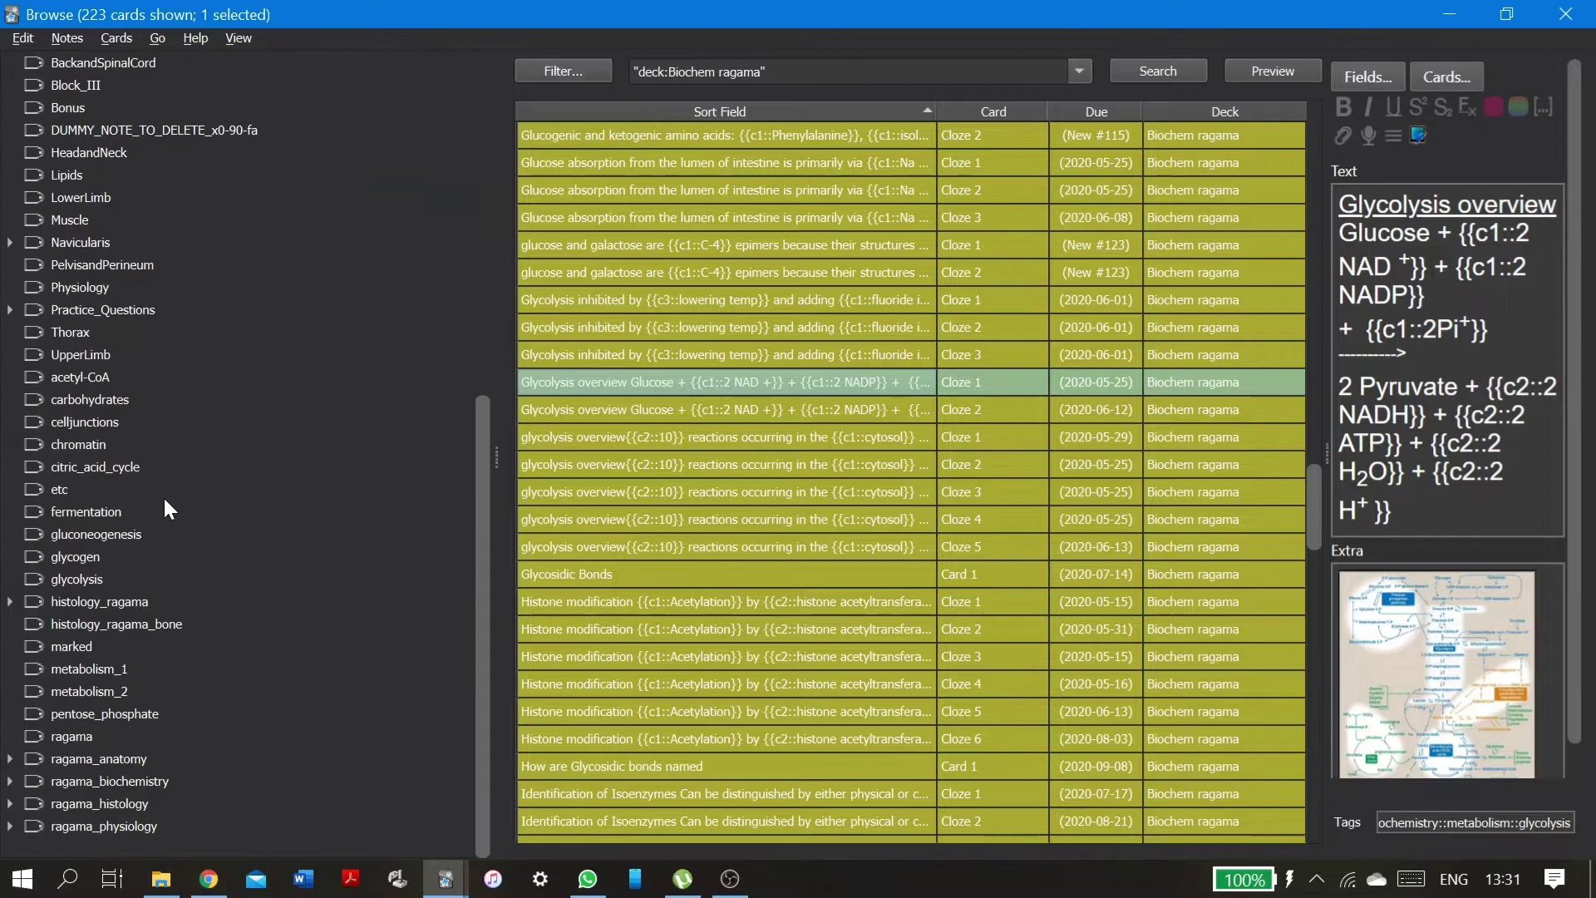
{"action": "scroll", "coordinate": [66, 299], "scroll_direction": "up", "scroll_amount": 1}
{"action": "scroll", "coordinate": [65, 300], "scroll_direction": "down", "scroll_amount": 1}
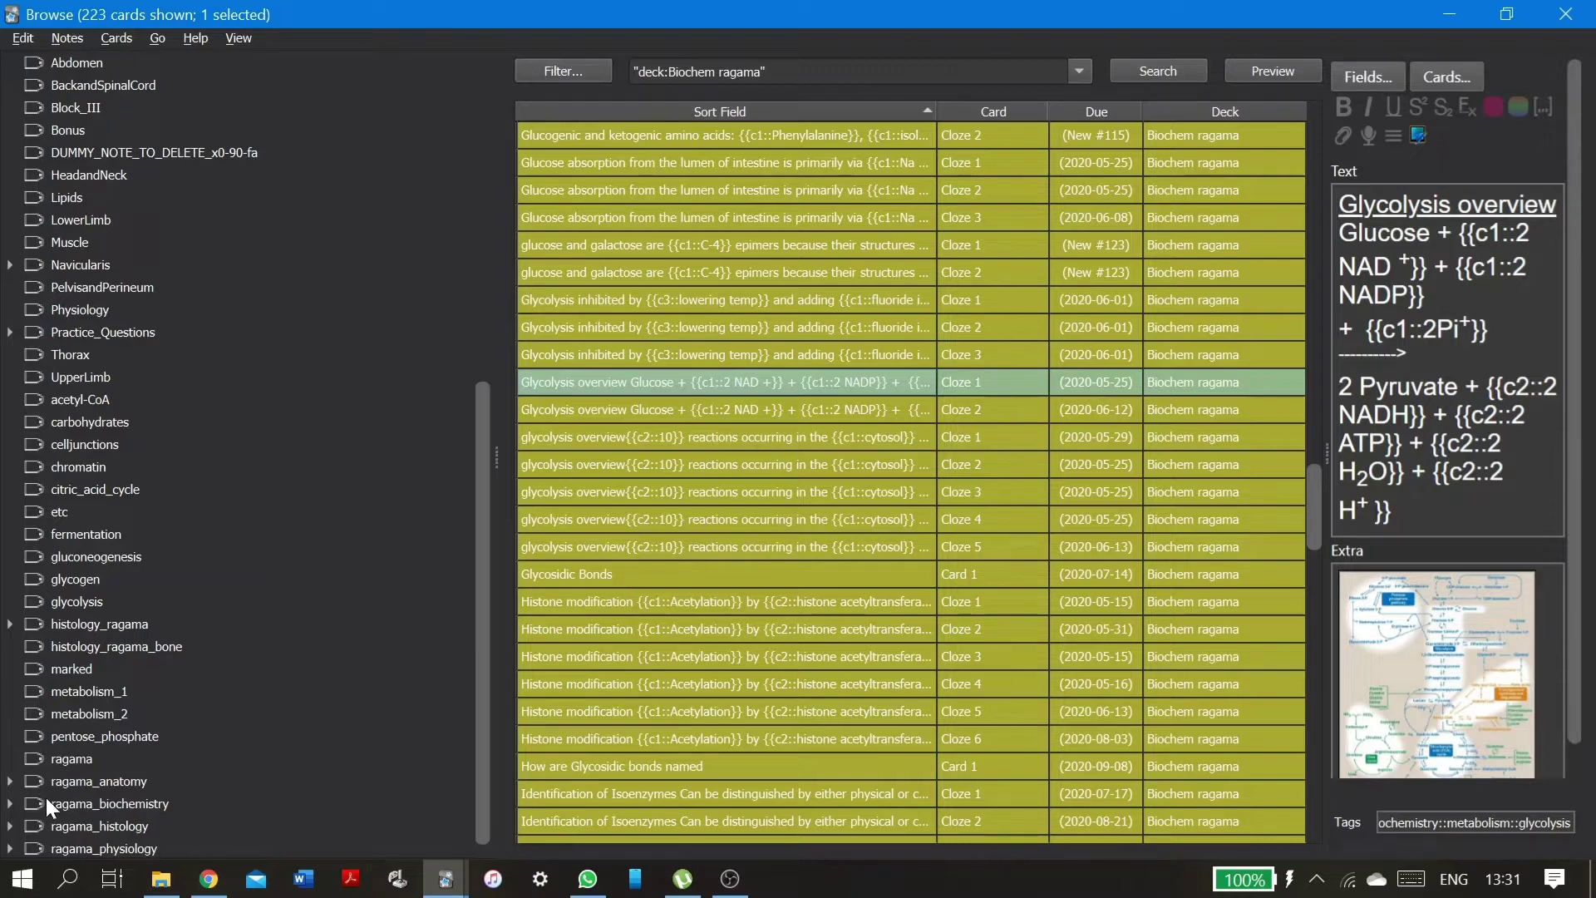
{"action": "scroll", "coordinate": [70, 634], "scroll_direction": "up", "scroll_amount": 7}
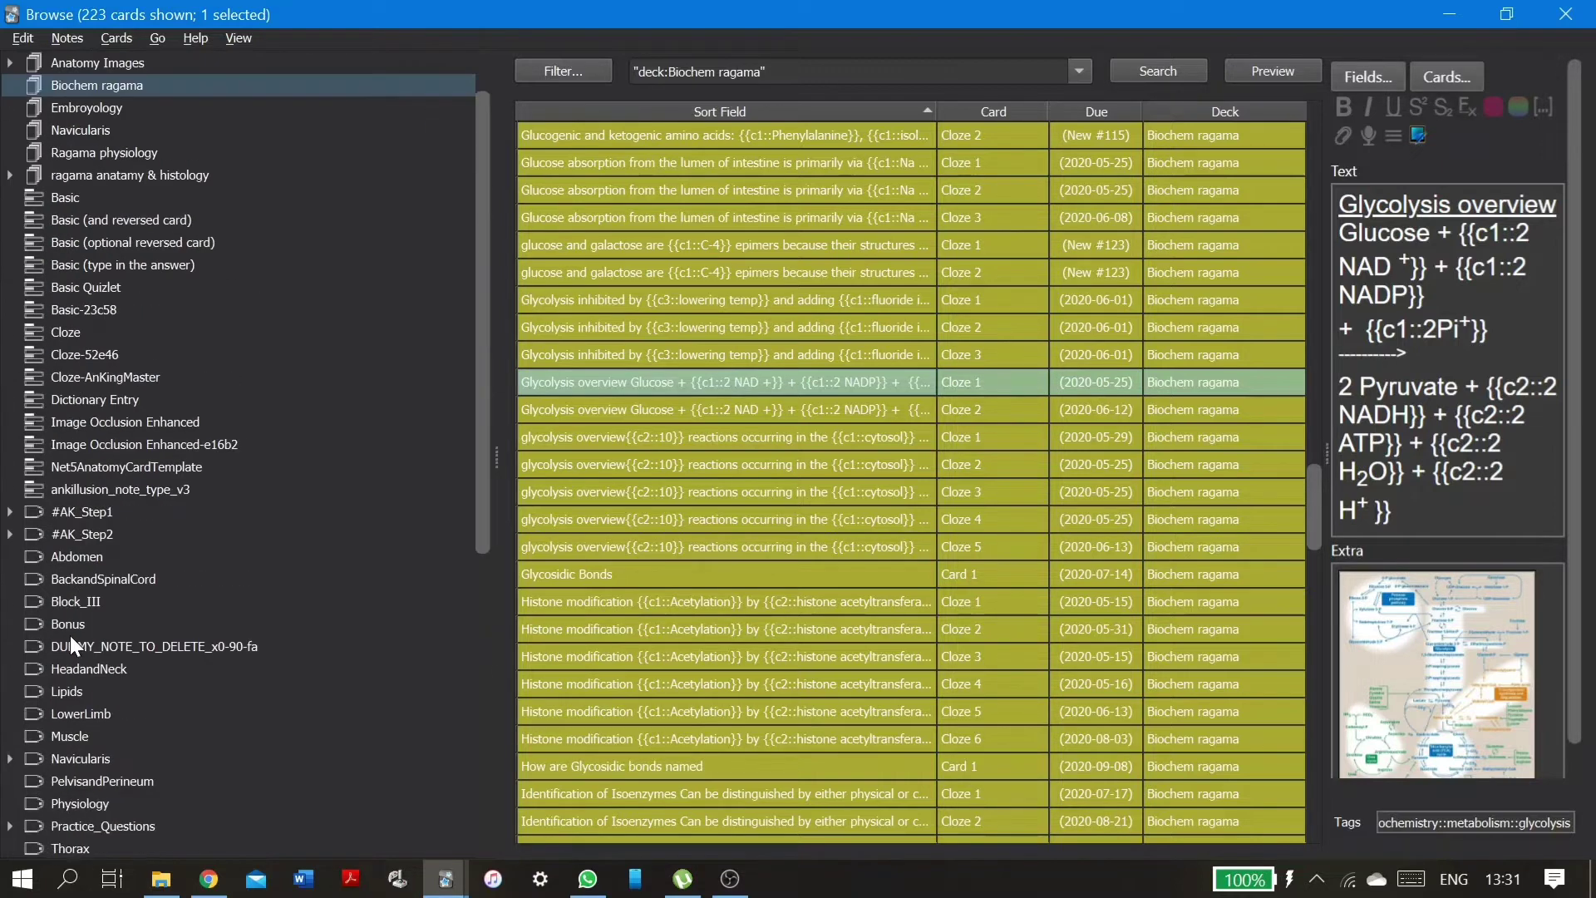
{"action": "scroll", "coordinate": [69, 635], "scroll_direction": "down", "scroll_amount": 7}
{"action": "scroll", "coordinate": [44, 375], "scroll_direction": "up", "scroll_amount": 4}
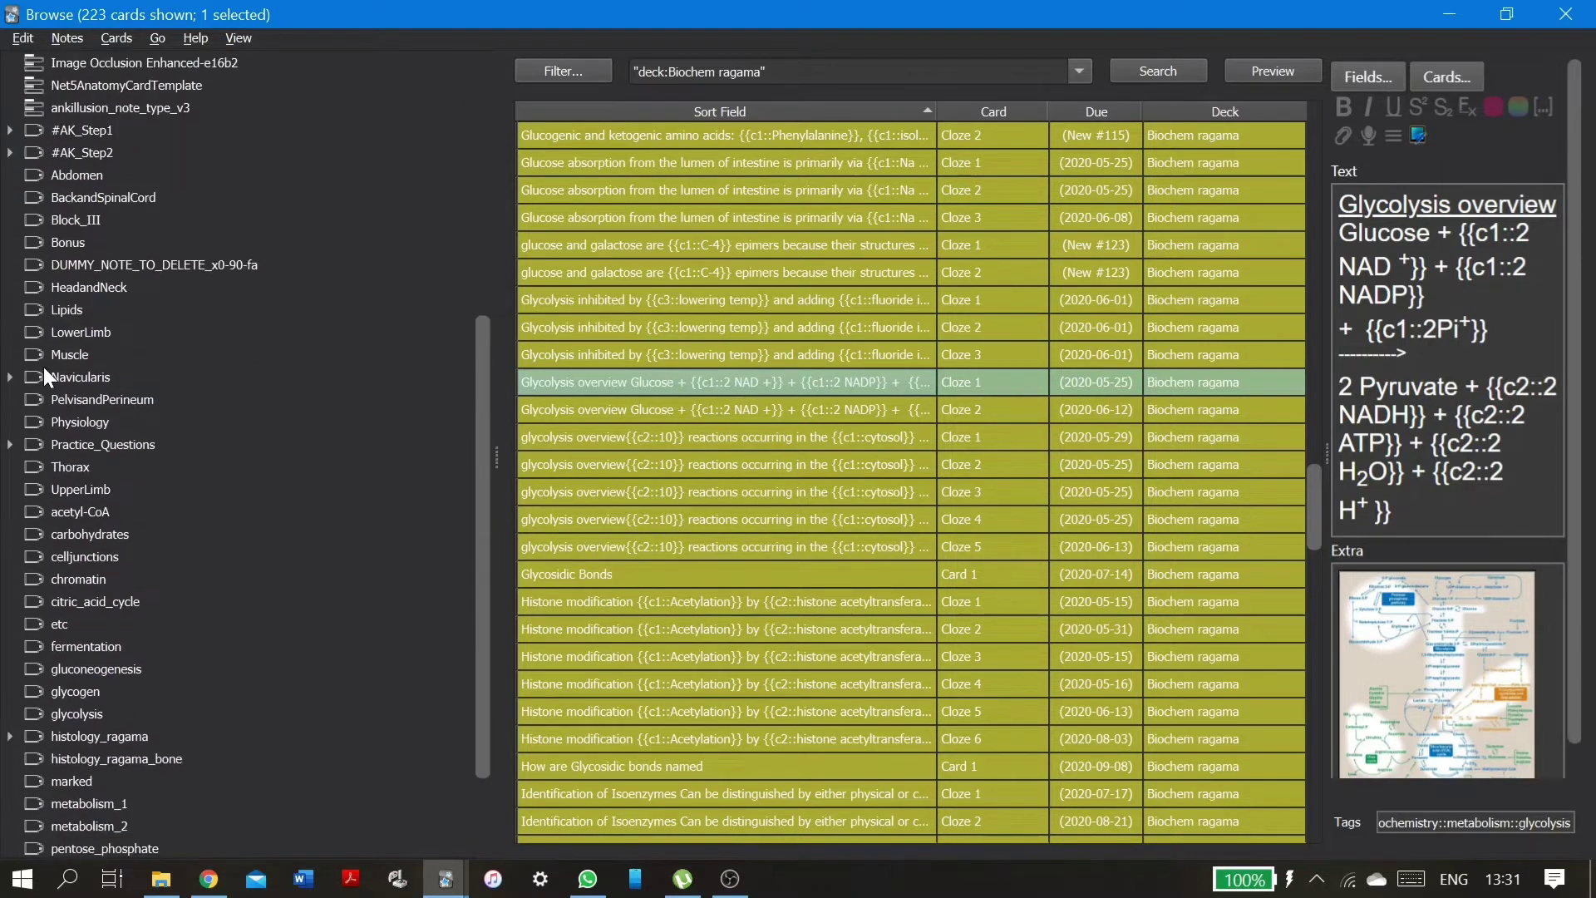
{"action": "scroll", "coordinate": [43, 375], "scroll_direction": "down", "scroll_amount": 3}
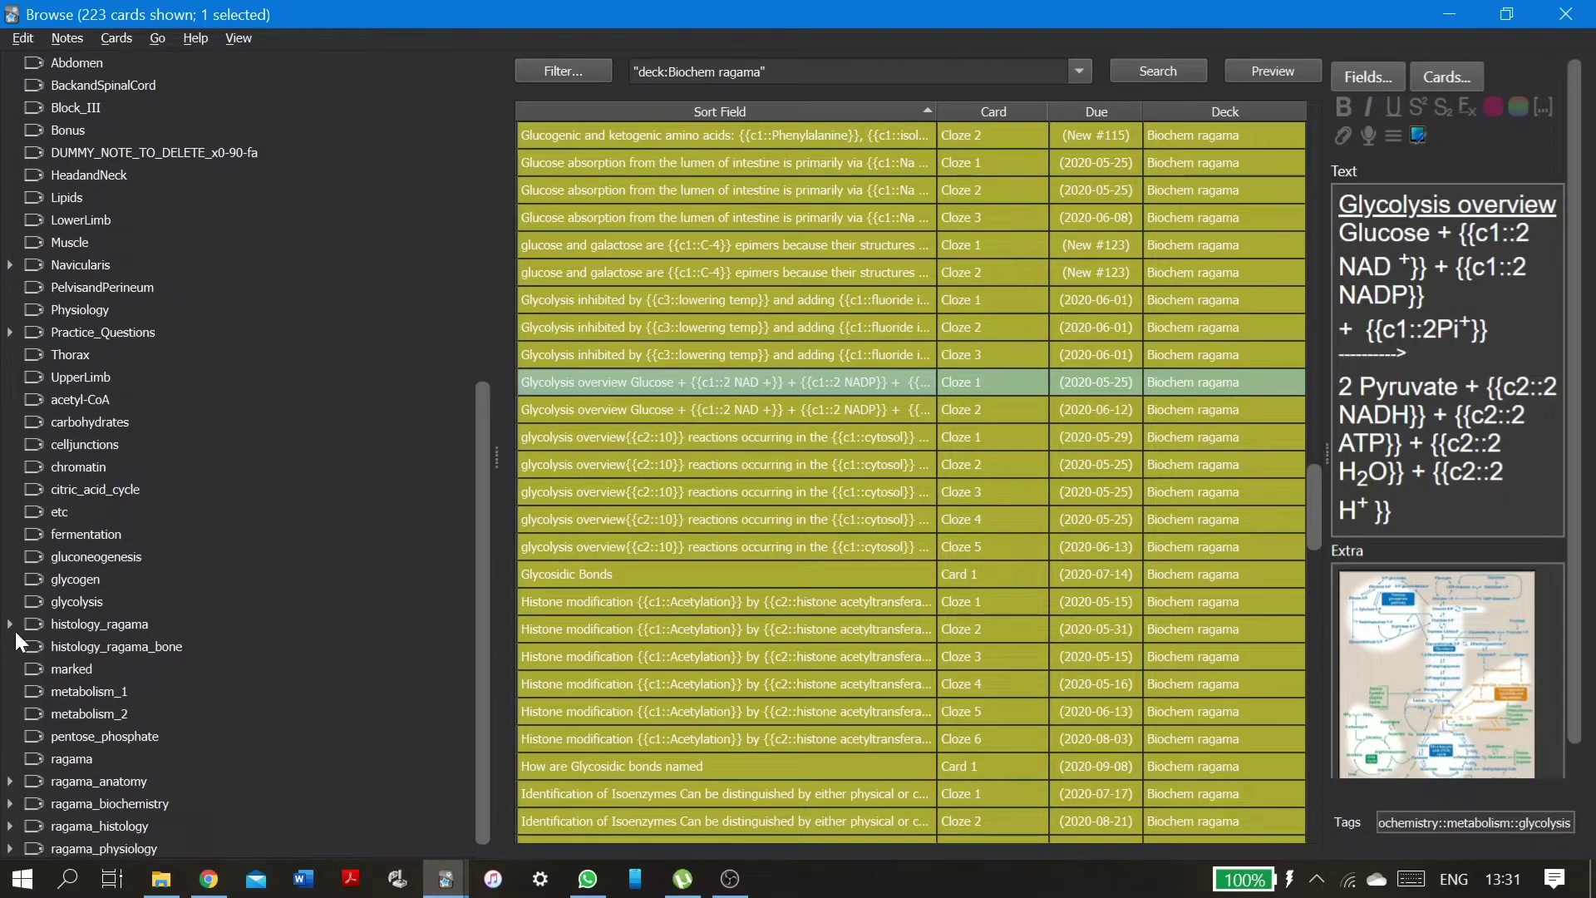
Step: Expand ragama_biochemistry > metabolism, checking the glycogenesis and glycolysis (42 cards) tag filters
{"action": "left_click", "coordinate": [40, 802]}
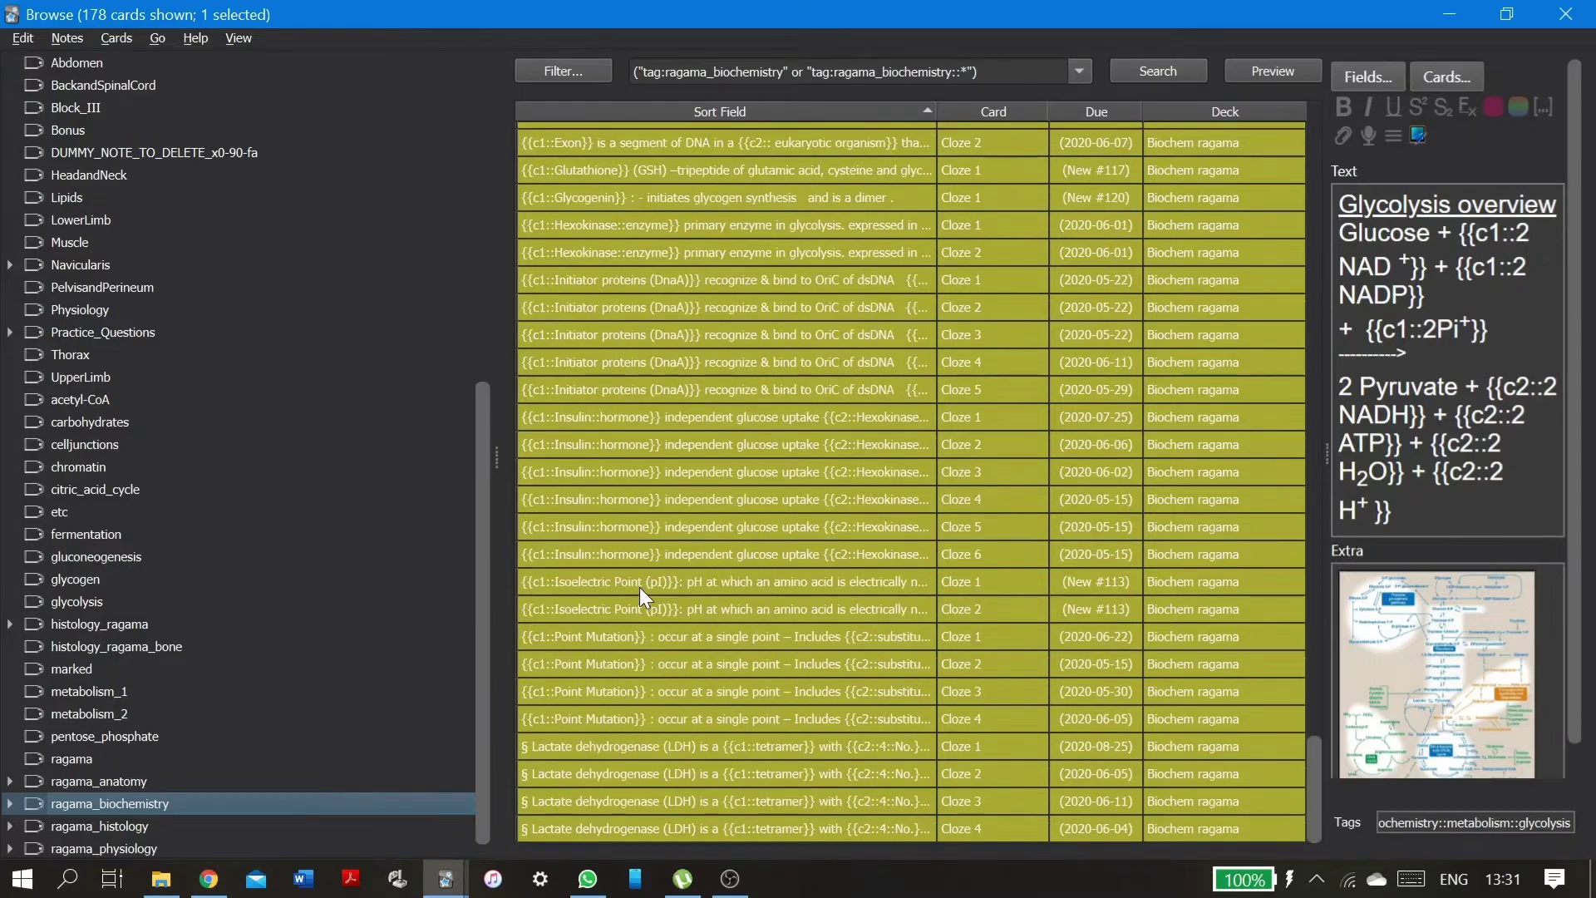
{"action": "scroll", "coordinate": [732, 264], "scroll_direction": "down", "scroll_amount": 5}
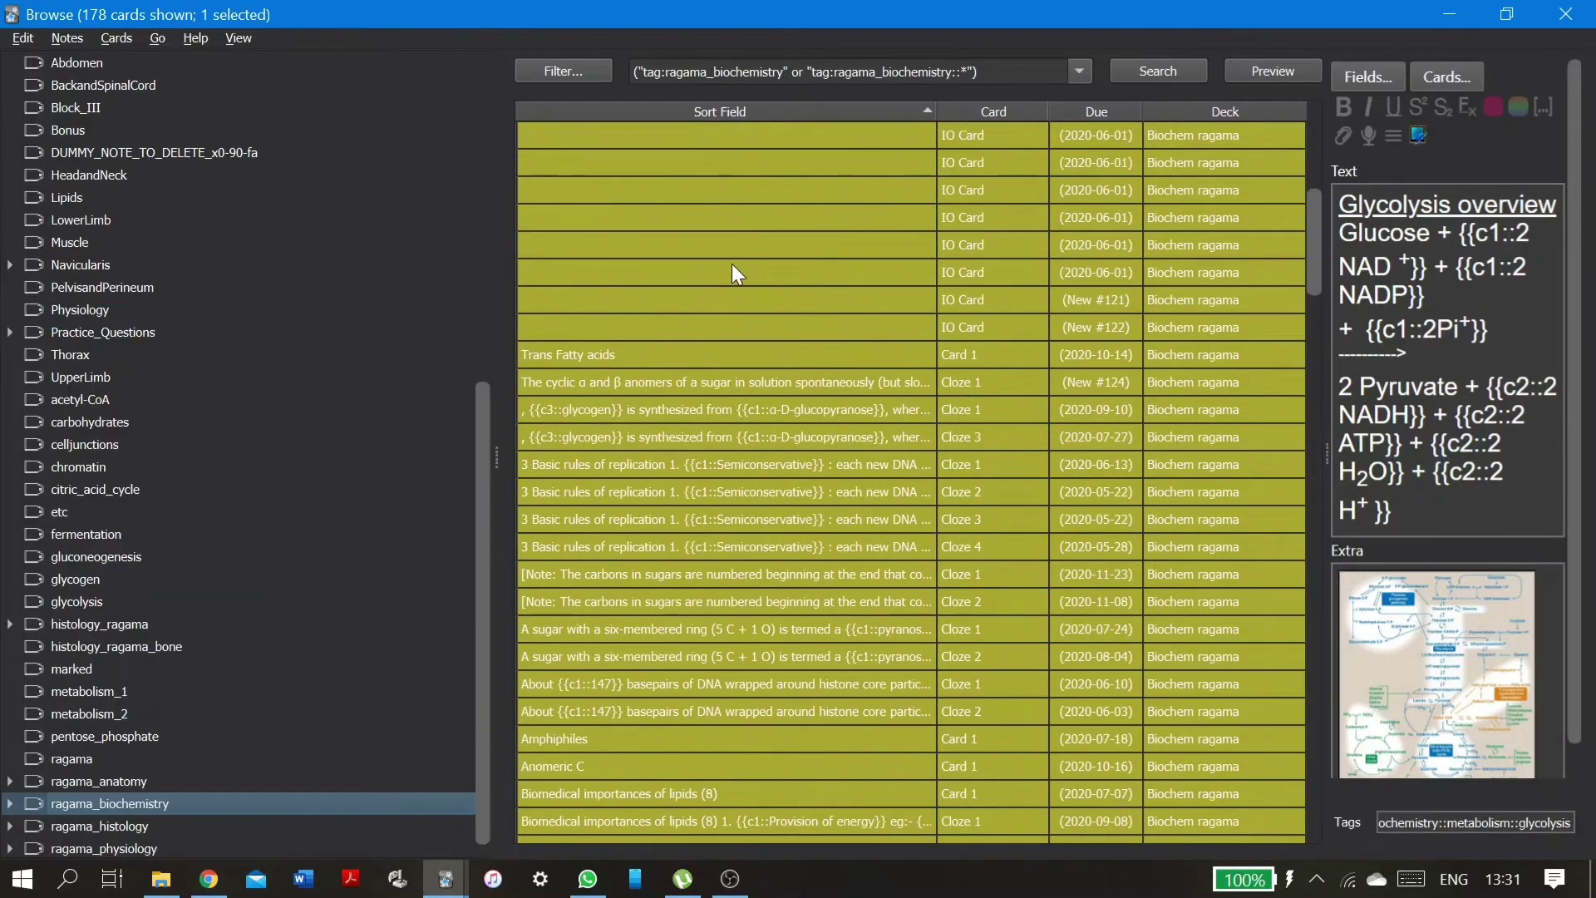
{"action": "scroll", "coordinate": [731, 264], "scroll_direction": "down", "scroll_amount": 15}
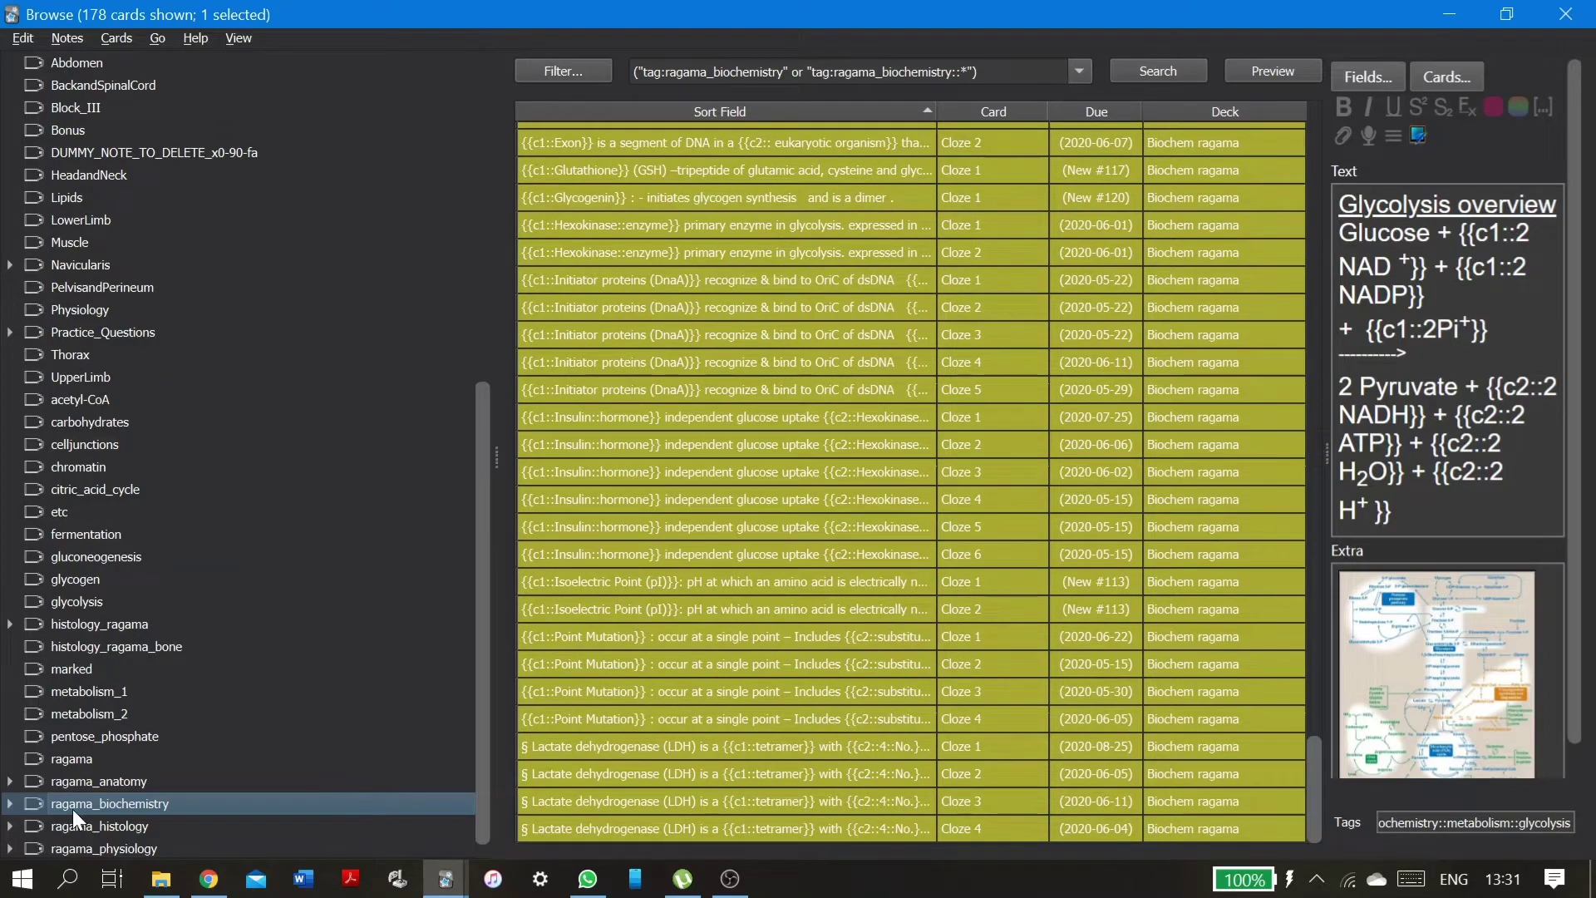
{"action": "left_click", "coordinate": [10, 804]}
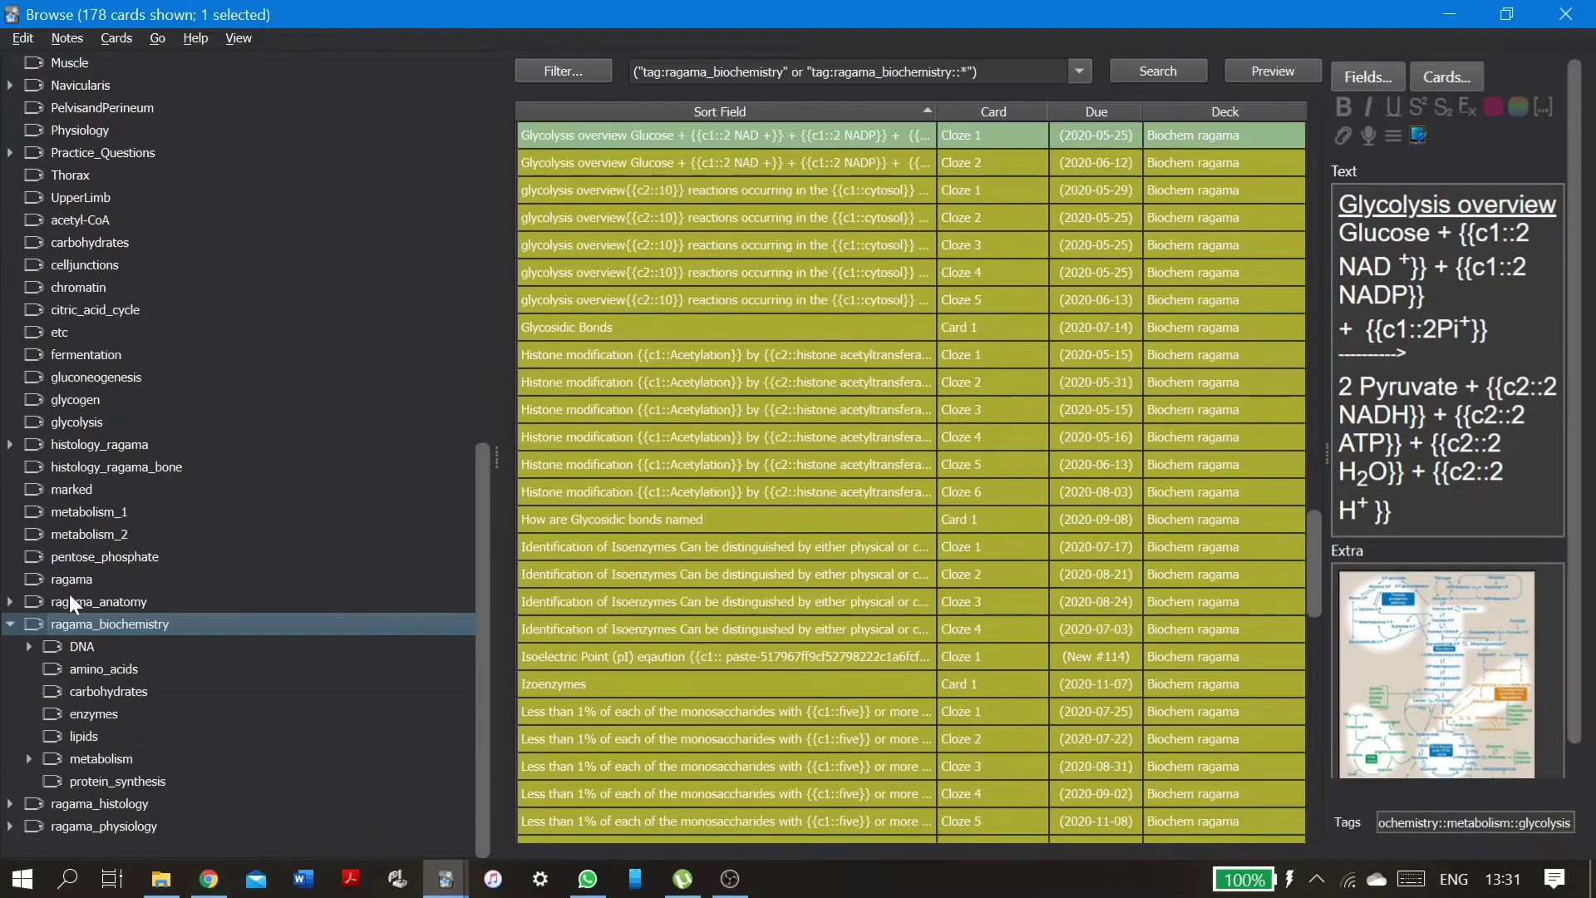
{"action": "left_click", "coordinate": [43, 757]}
{"action": "left_click", "coordinate": [108, 731]}
{"action": "left_click", "coordinate": [108, 757]}
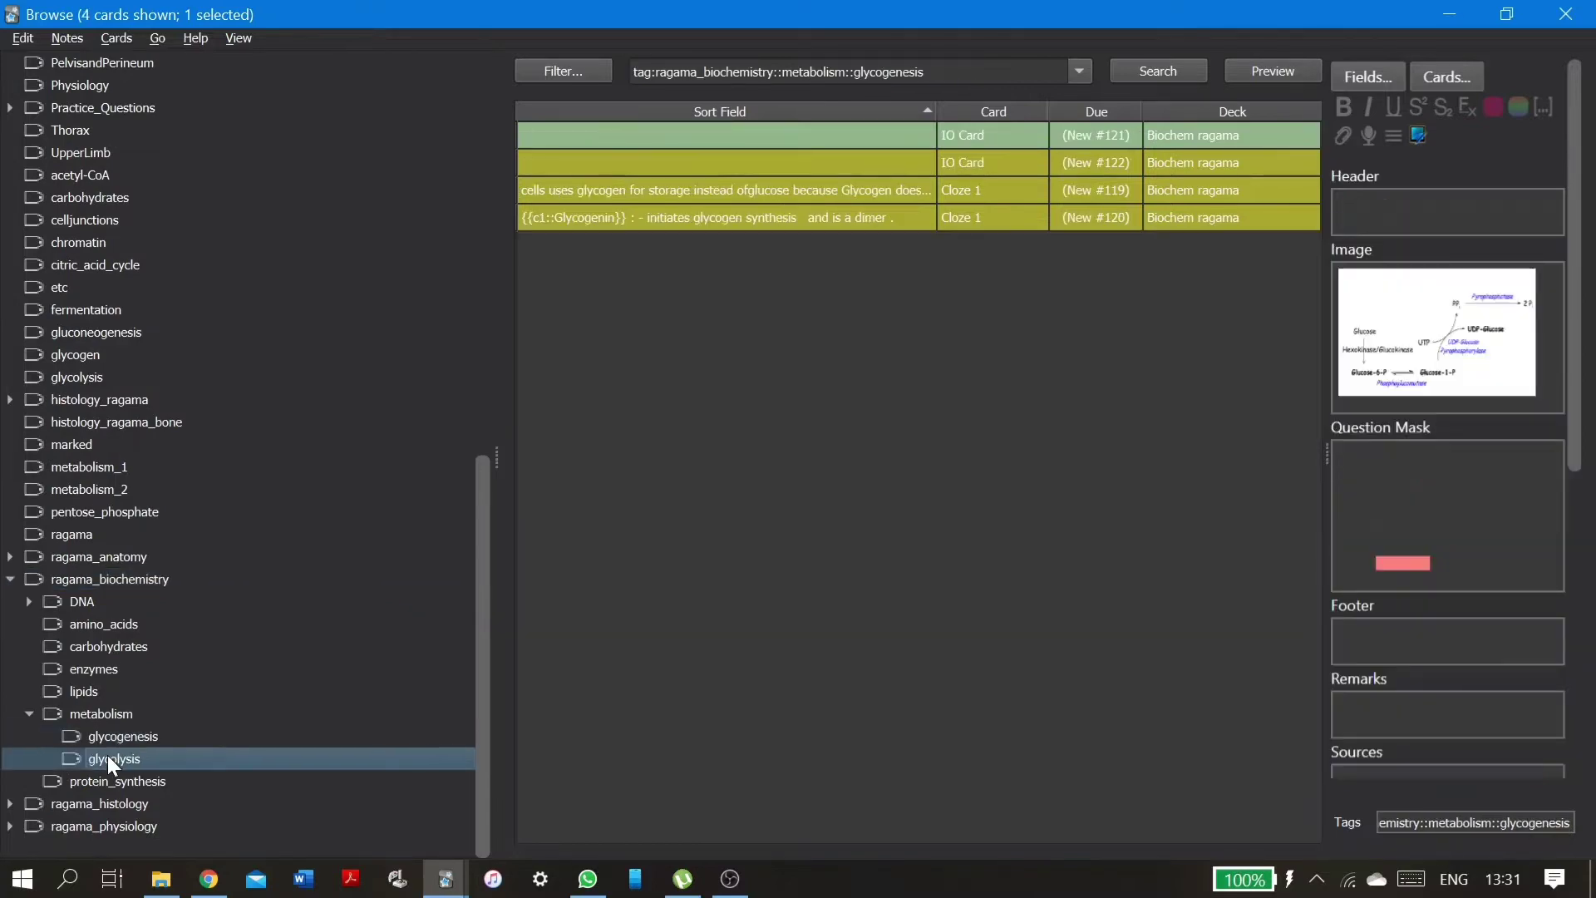
{"action": "scroll", "coordinate": [758, 608], "scroll_direction": "down", "scroll_amount": 5}
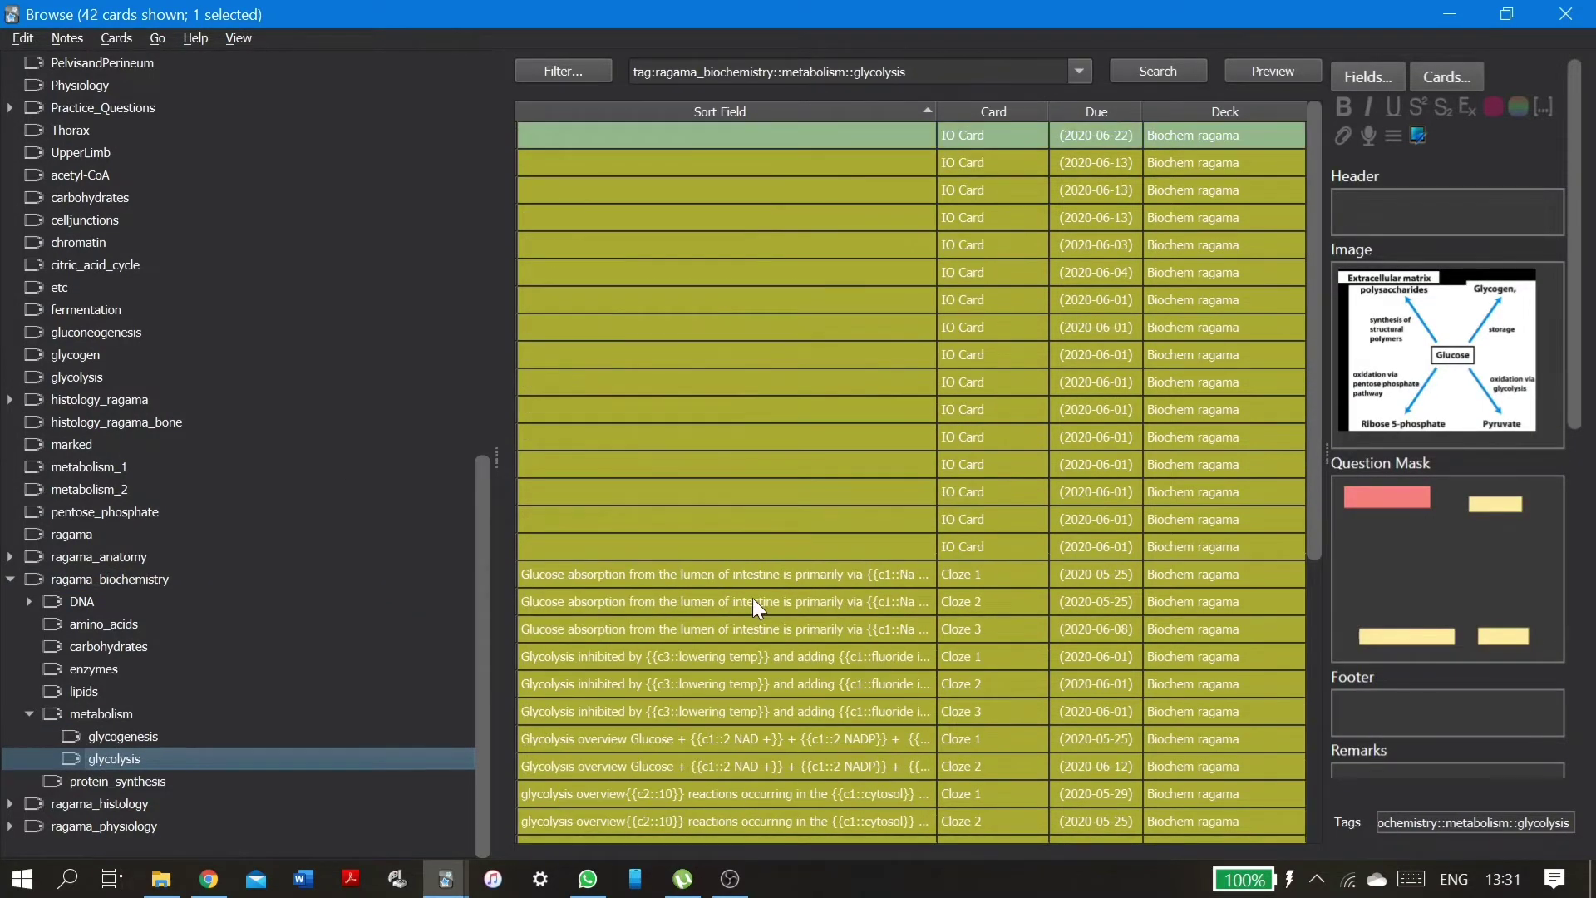
{"action": "scroll", "coordinate": [777, 493], "scroll_direction": "up", "scroll_amount": 5}
{"action": "left_click", "coordinate": [150, 735]}
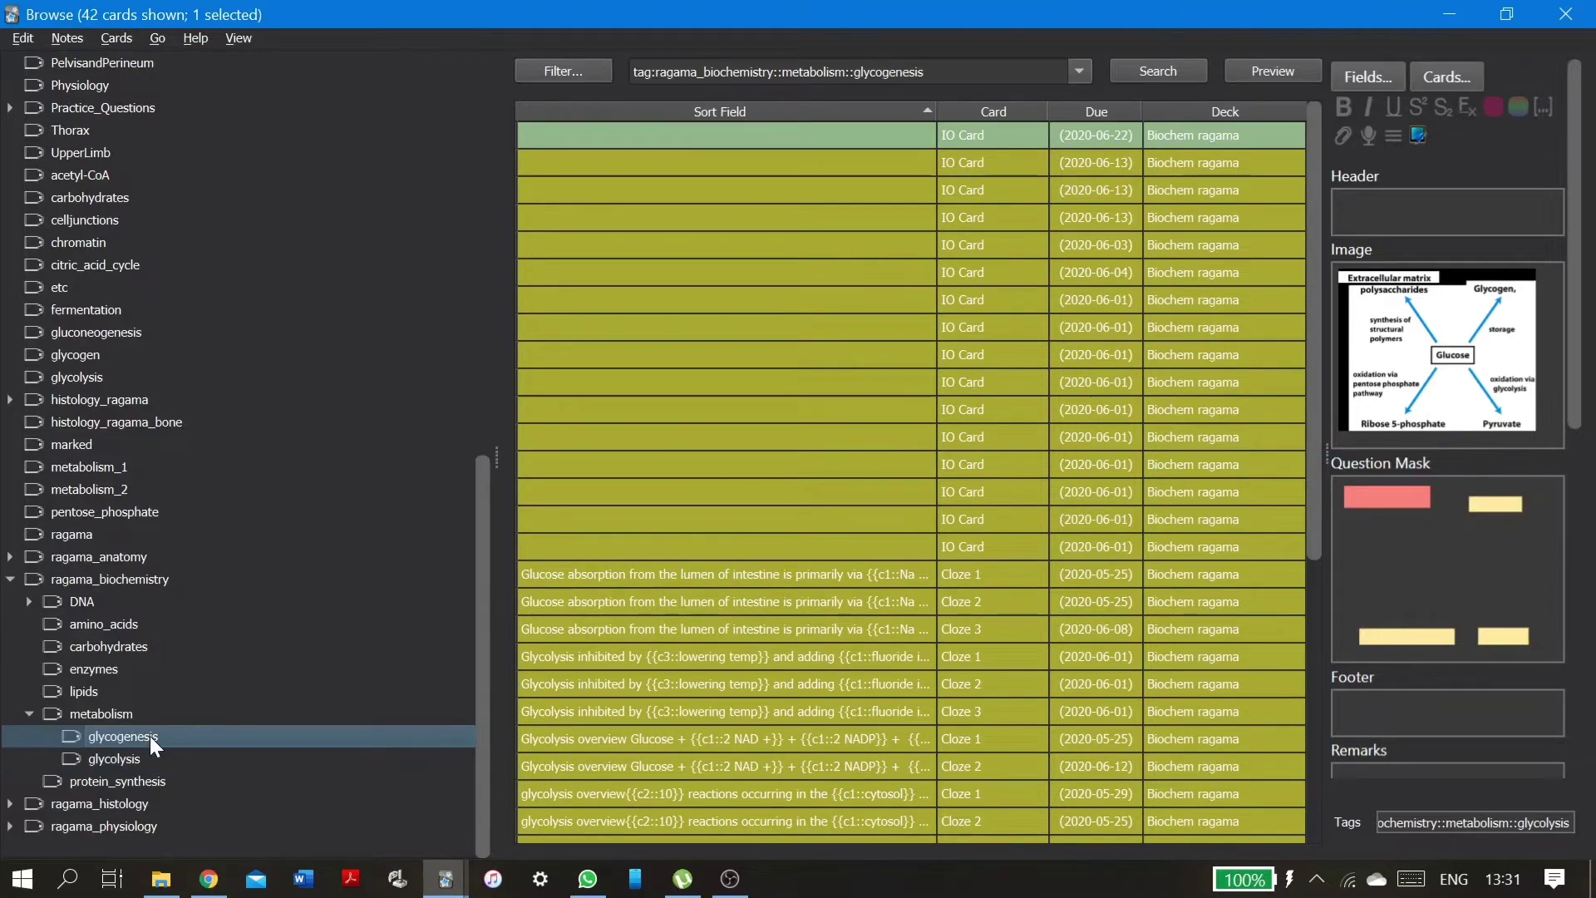
Step: Filter to glycolysis, select all 42 cards and unsuspend them with Ctrl+J
{"action": "left_click", "coordinate": [196, 757]}
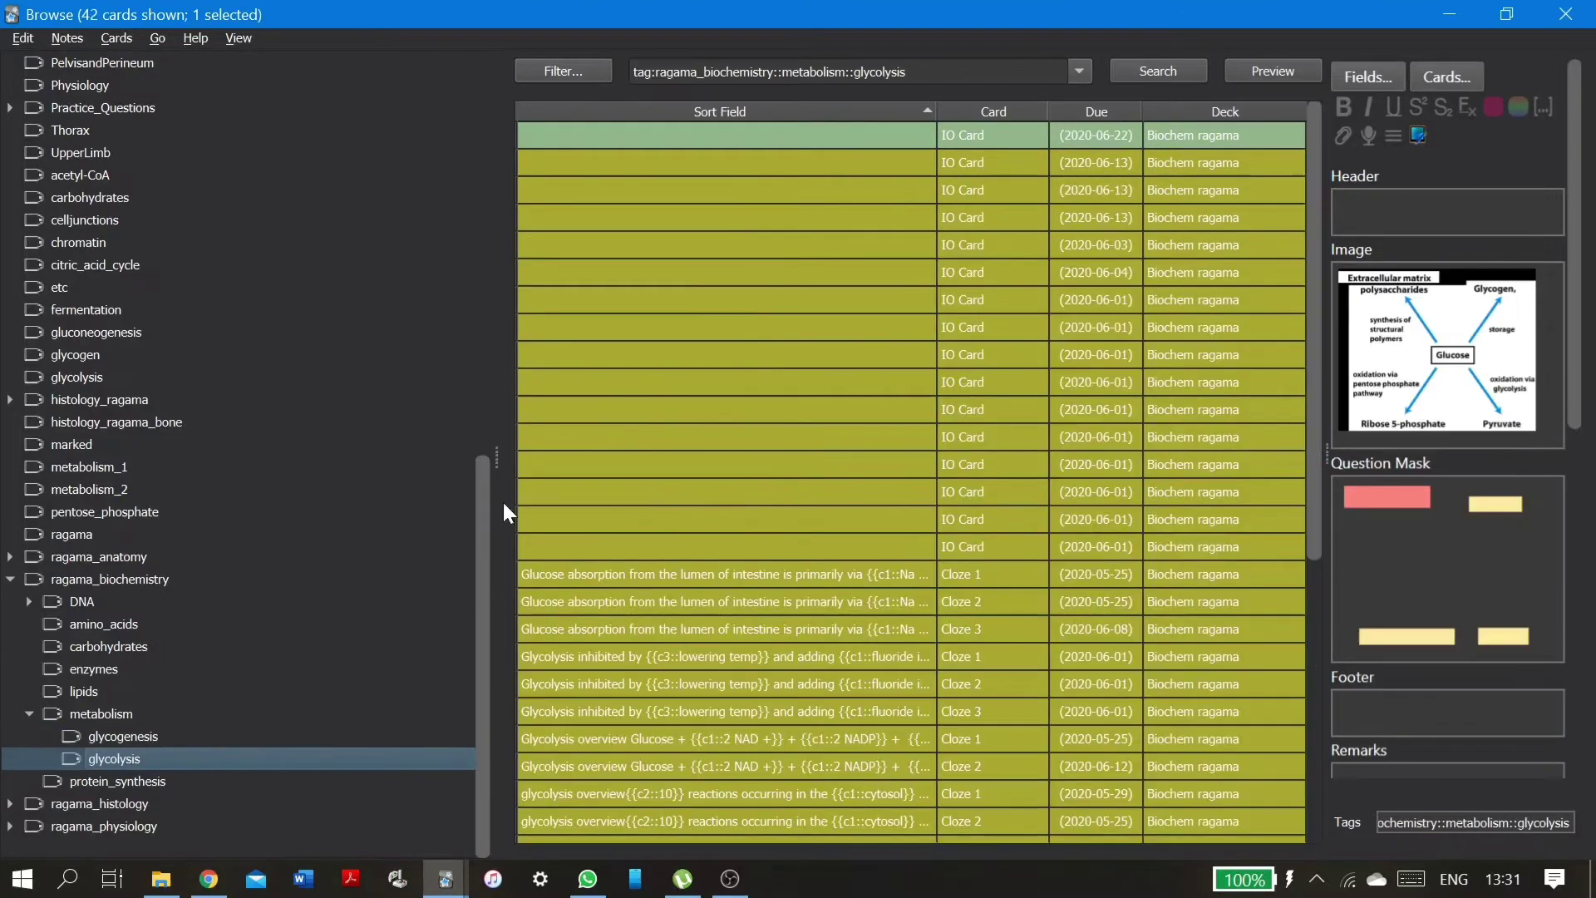
{"action": "left_click", "coordinate": [674, 408]}
{"action": "scroll", "coordinate": [675, 408], "scroll_direction": "up", "scroll_amount": 2}
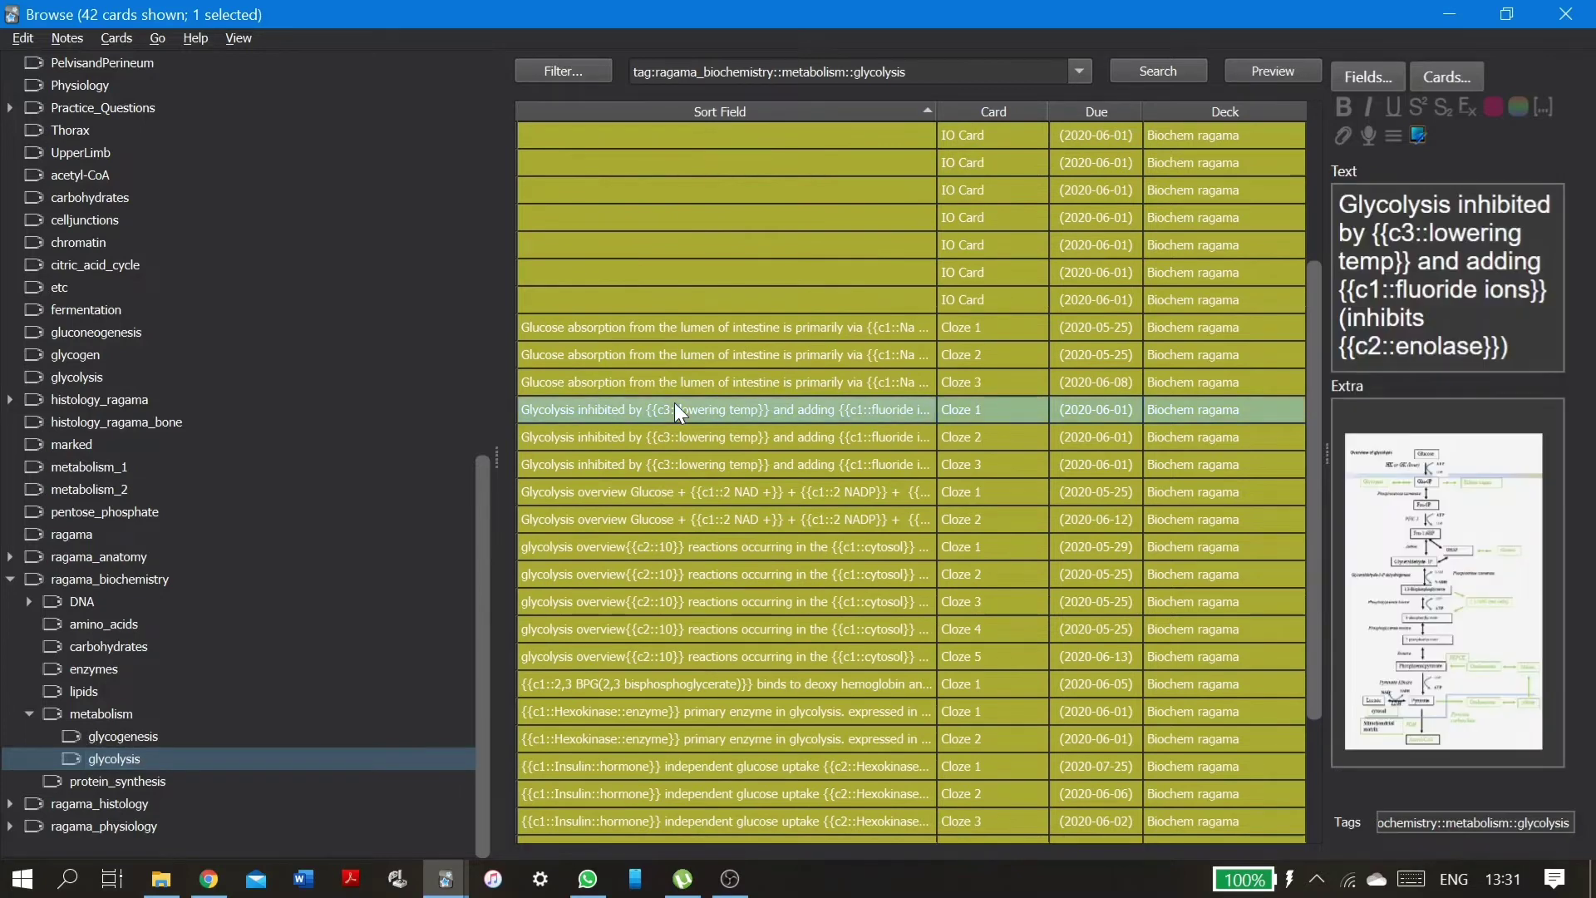
{"action": "left_click", "coordinate": [675, 408]}
{"action": "key", "text": "ctrl+a"}
{"action": "key", "text": "ctrl+j"}
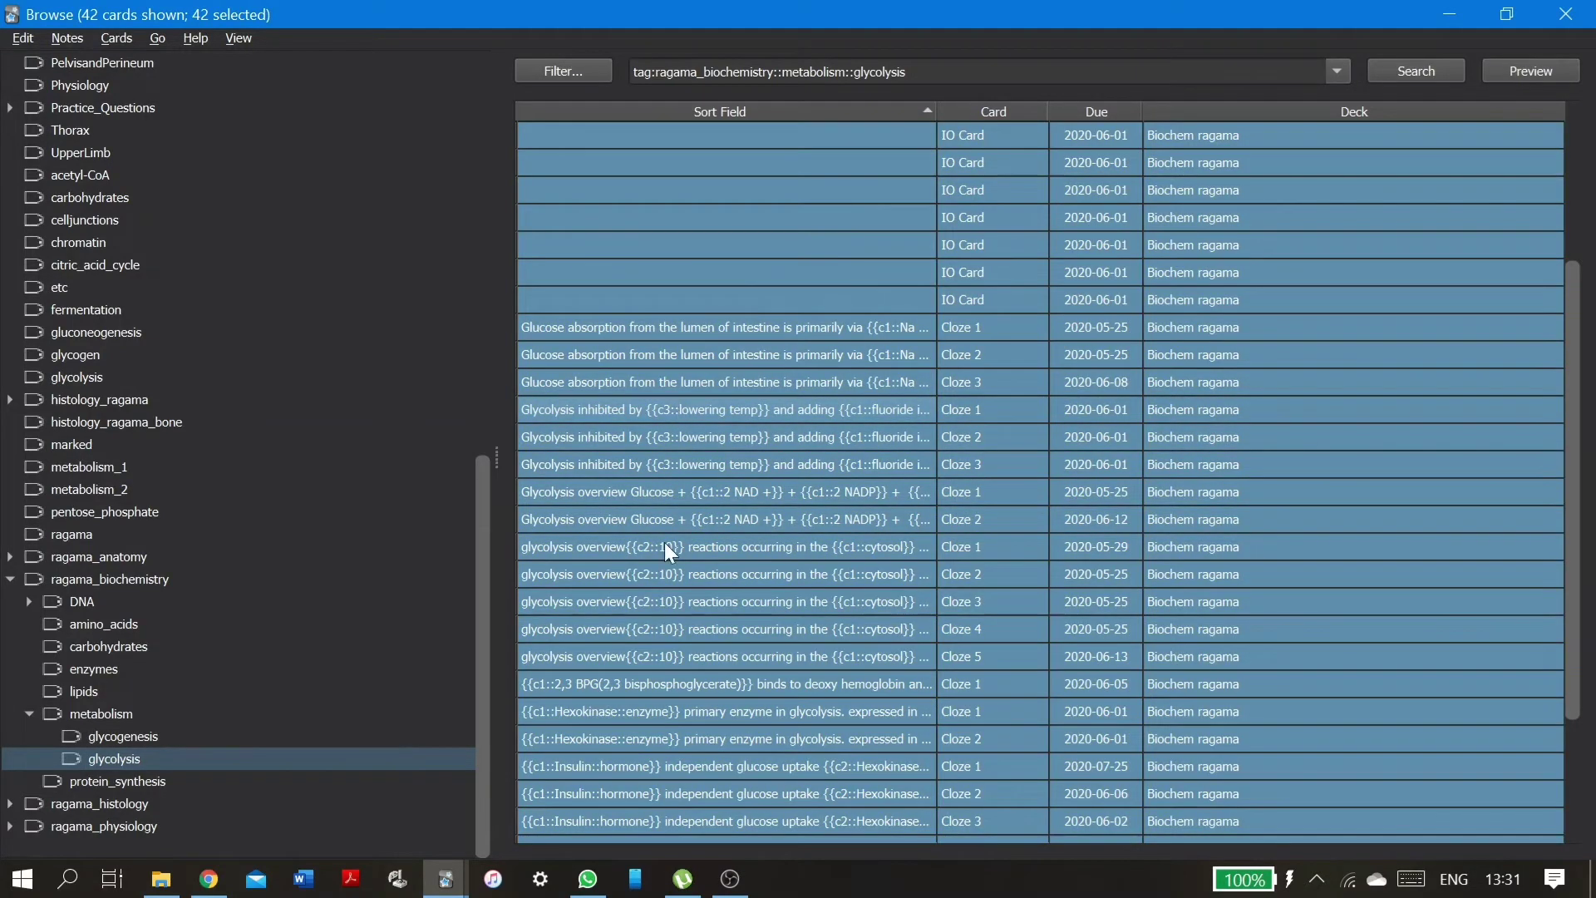
{"action": "scroll", "coordinate": [665, 543], "scroll_direction": "down", "scroll_amount": 2}
{"action": "scroll", "coordinate": [664, 545], "scroll_direction": "up", "scroll_amount": 5}
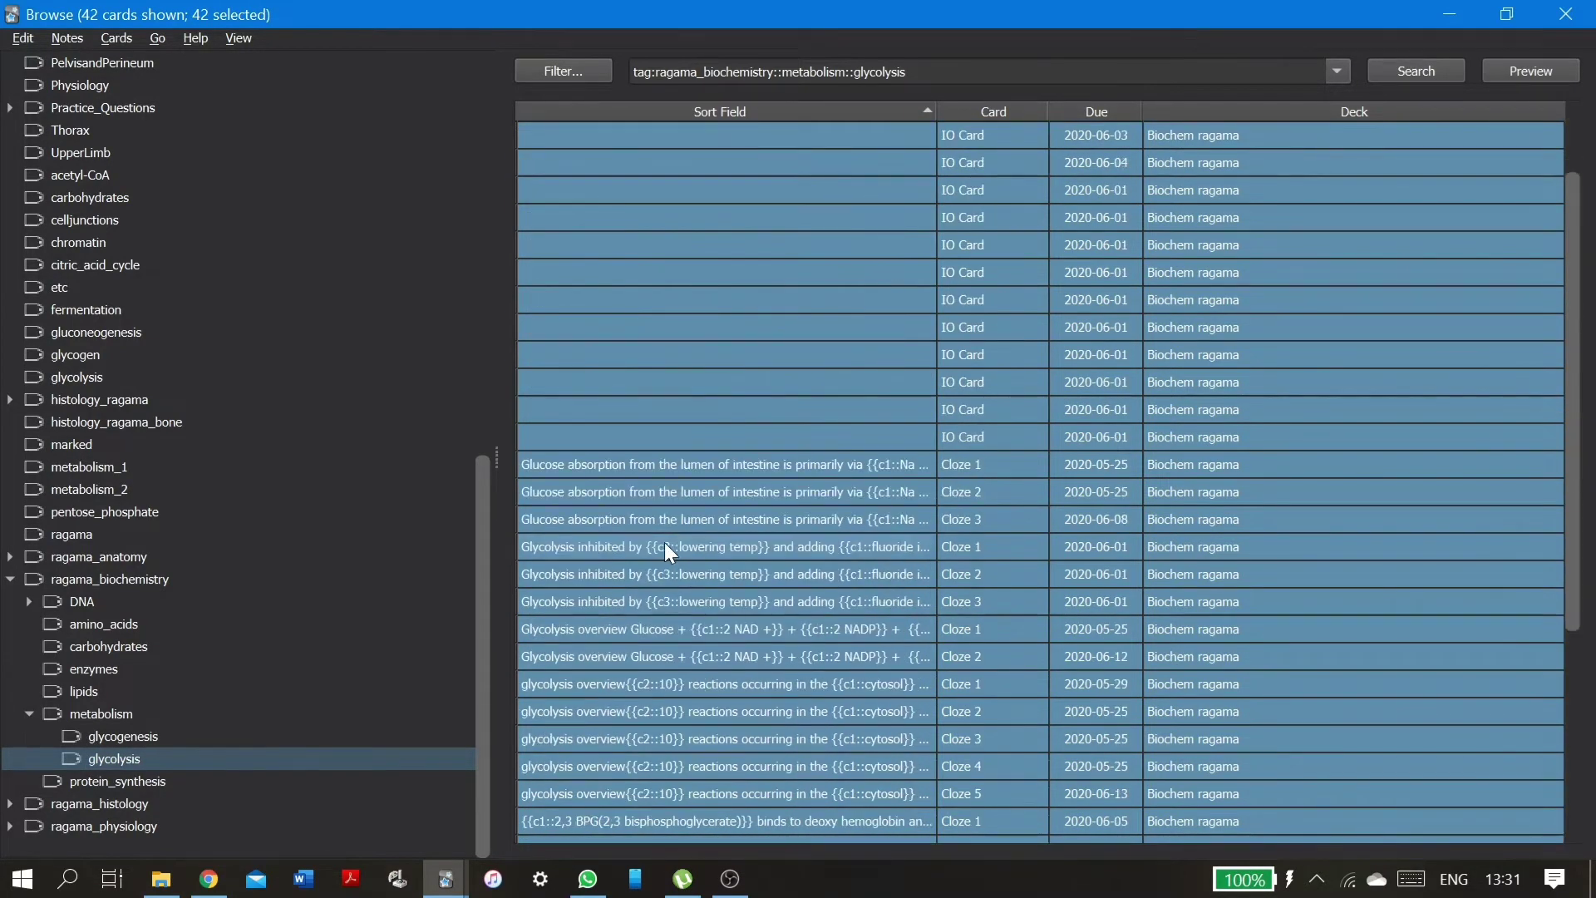
{"action": "scroll", "coordinate": [653, 625], "scroll_direction": "down", "scroll_amount": 5}
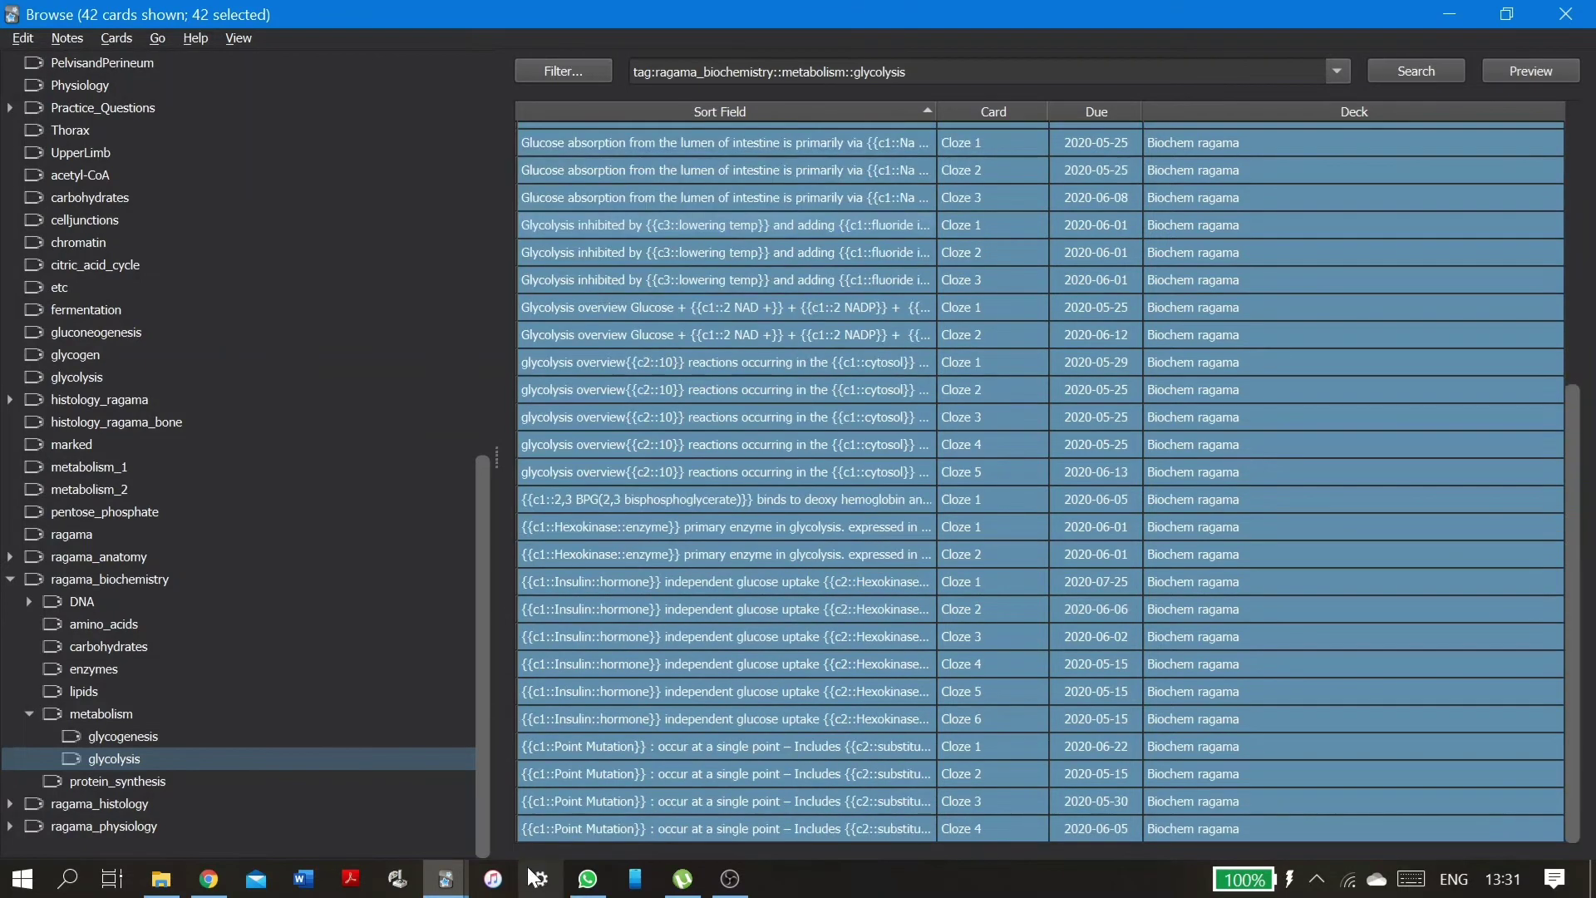
Step: Filter to the four glycogenesis cards, select them all and right-click to toggle suspend
{"action": "left_click", "coordinate": [294, 735]}
{"action": "left_click", "coordinate": [720, 192]}
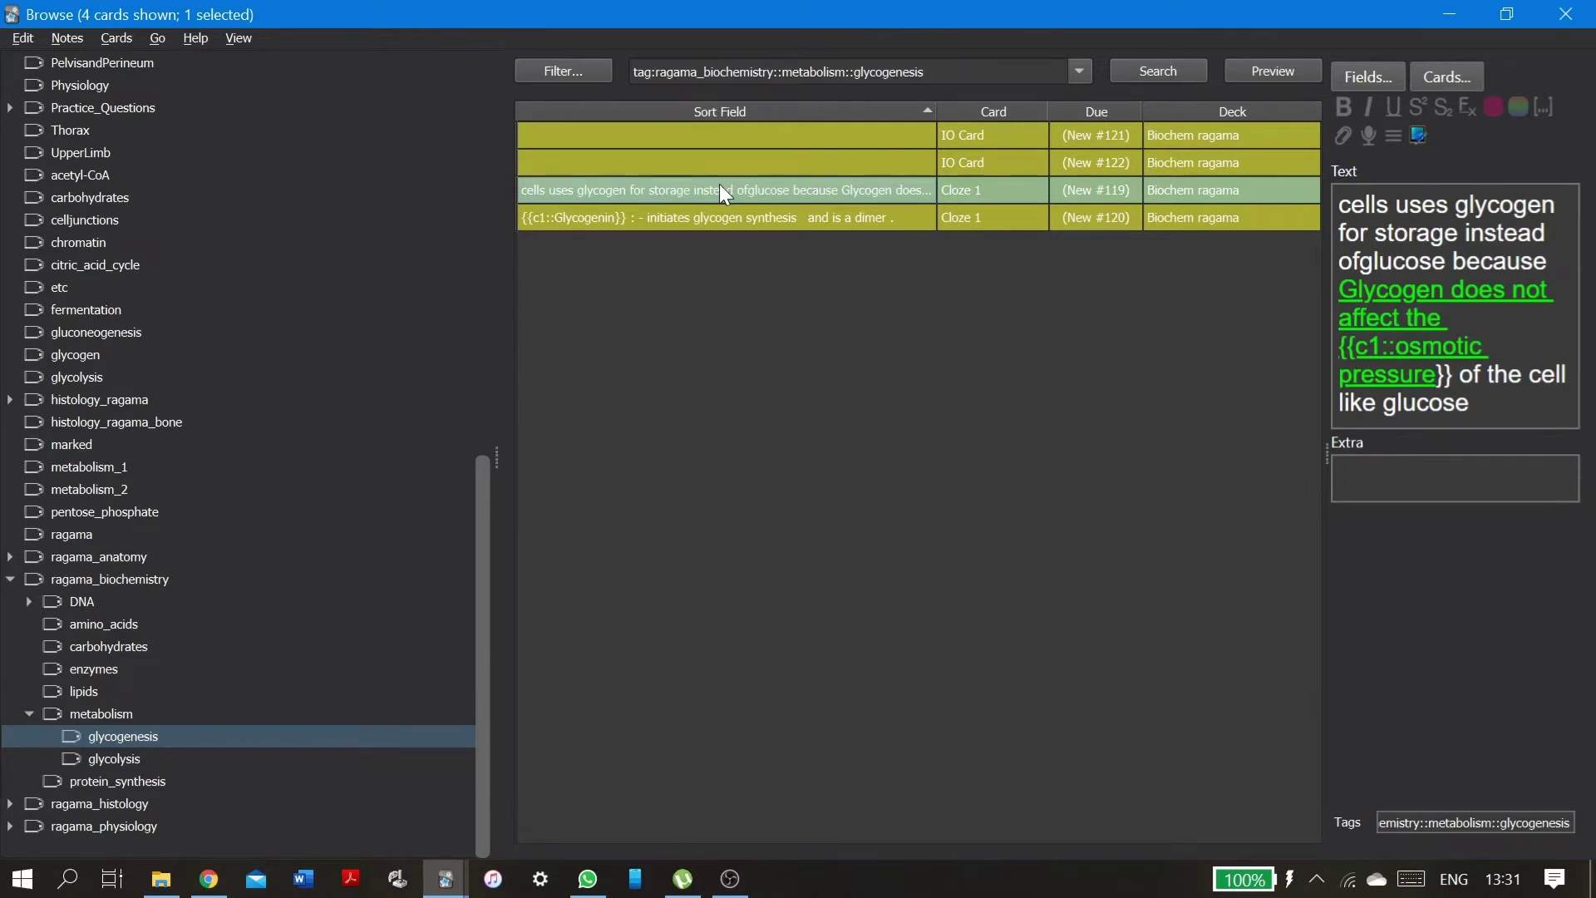
{"action": "key", "text": "ctrl+a"}
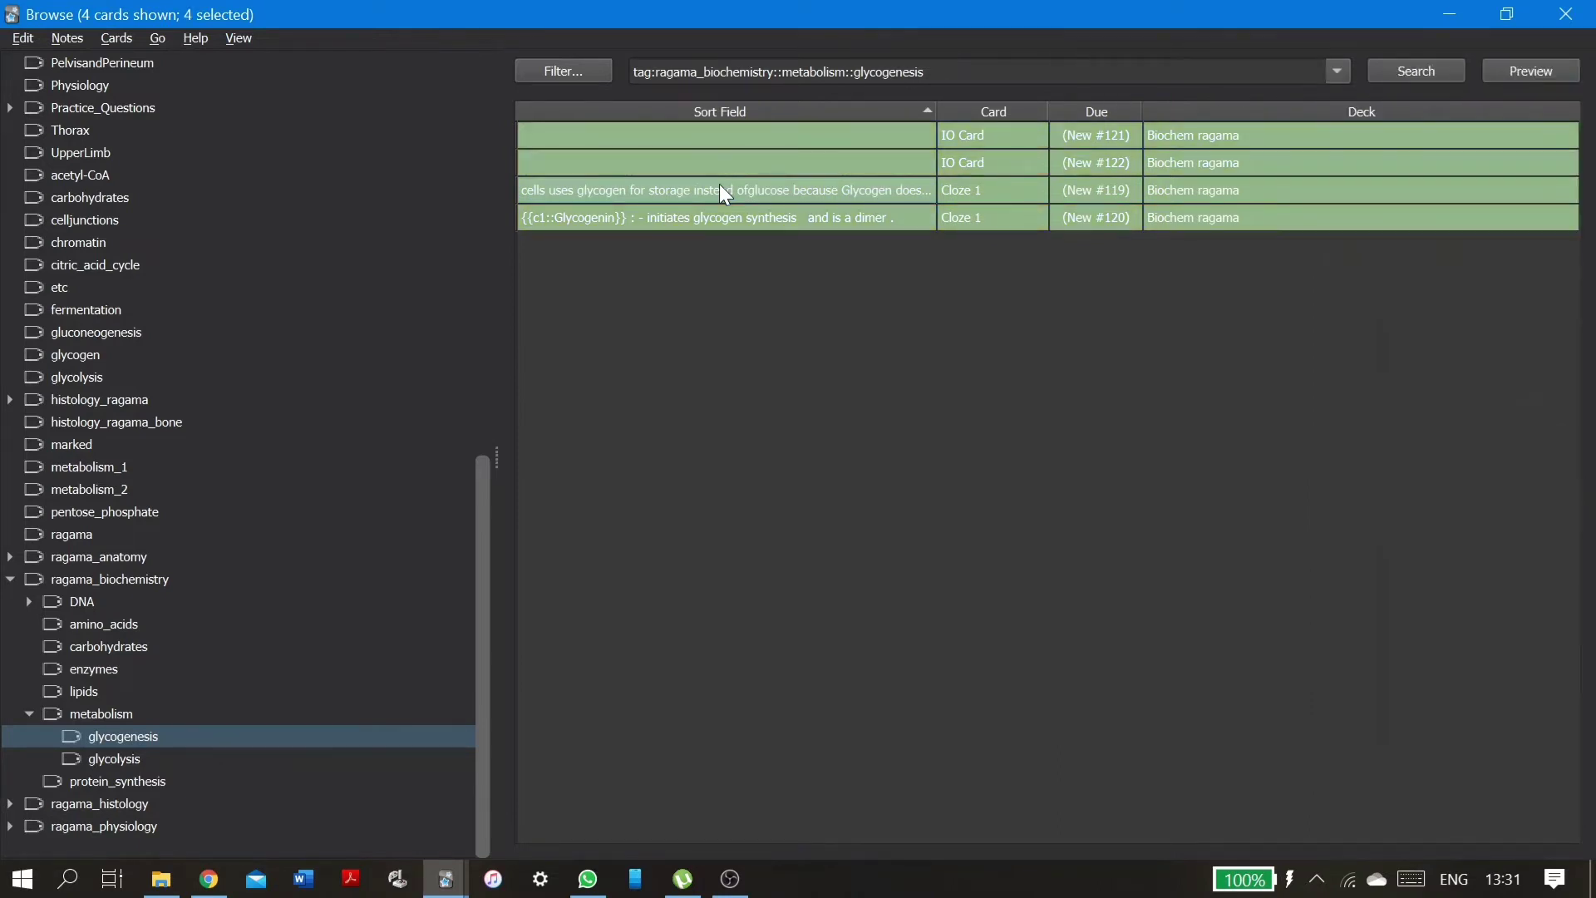
{"action": "left_click", "coordinate": [720, 186]}
{"action": "right_click", "coordinate": [720, 186]}
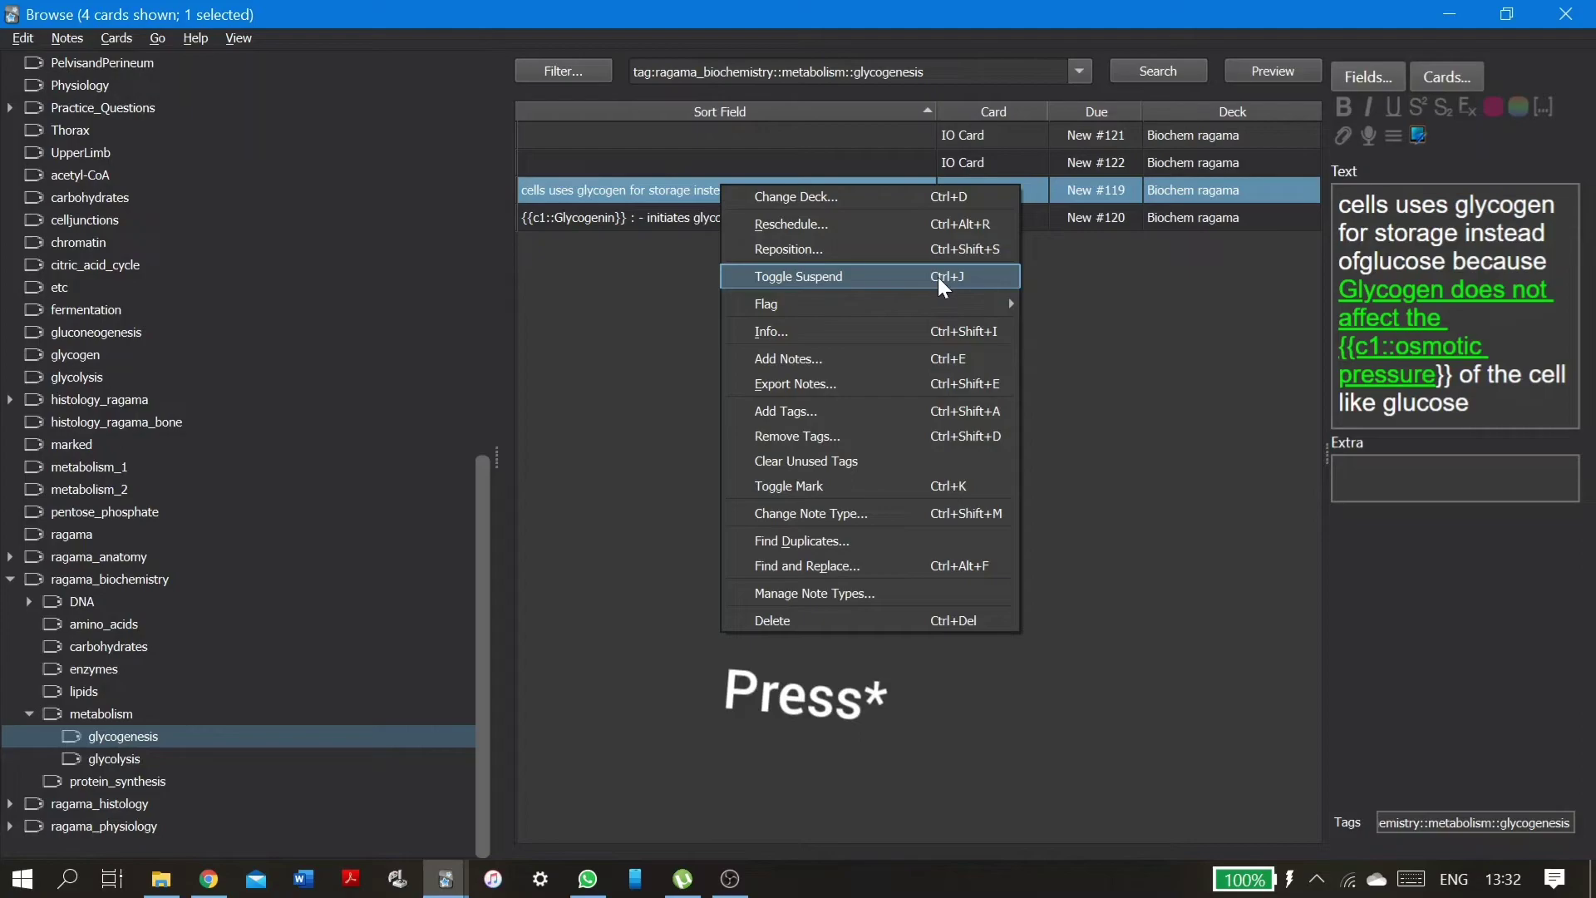
Step: List all 178 ragama_biochemistry cards and confirm only glycolysis and glycogenesis cards are unsuspended
{"action": "left_click", "coordinate": [46, 581]}
{"action": "scroll", "coordinate": [723, 408], "scroll_direction": "down", "scroll_amount": 10}
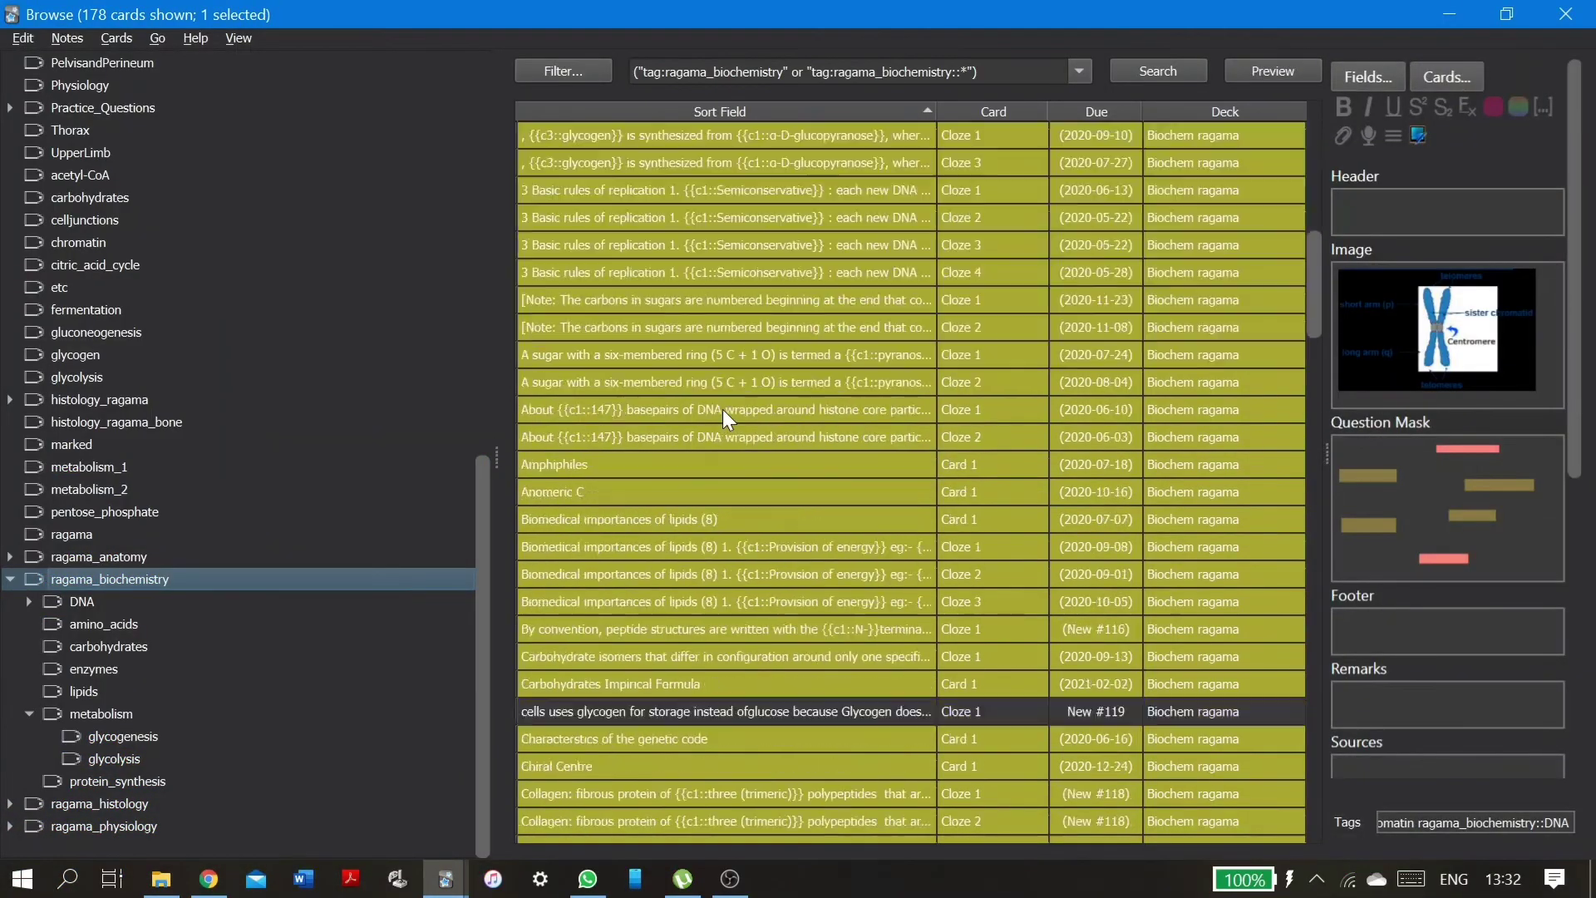
{"action": "scroll", "coordinate": [721, 410], "scroll_direction": "up", "scroll_amount": 5}
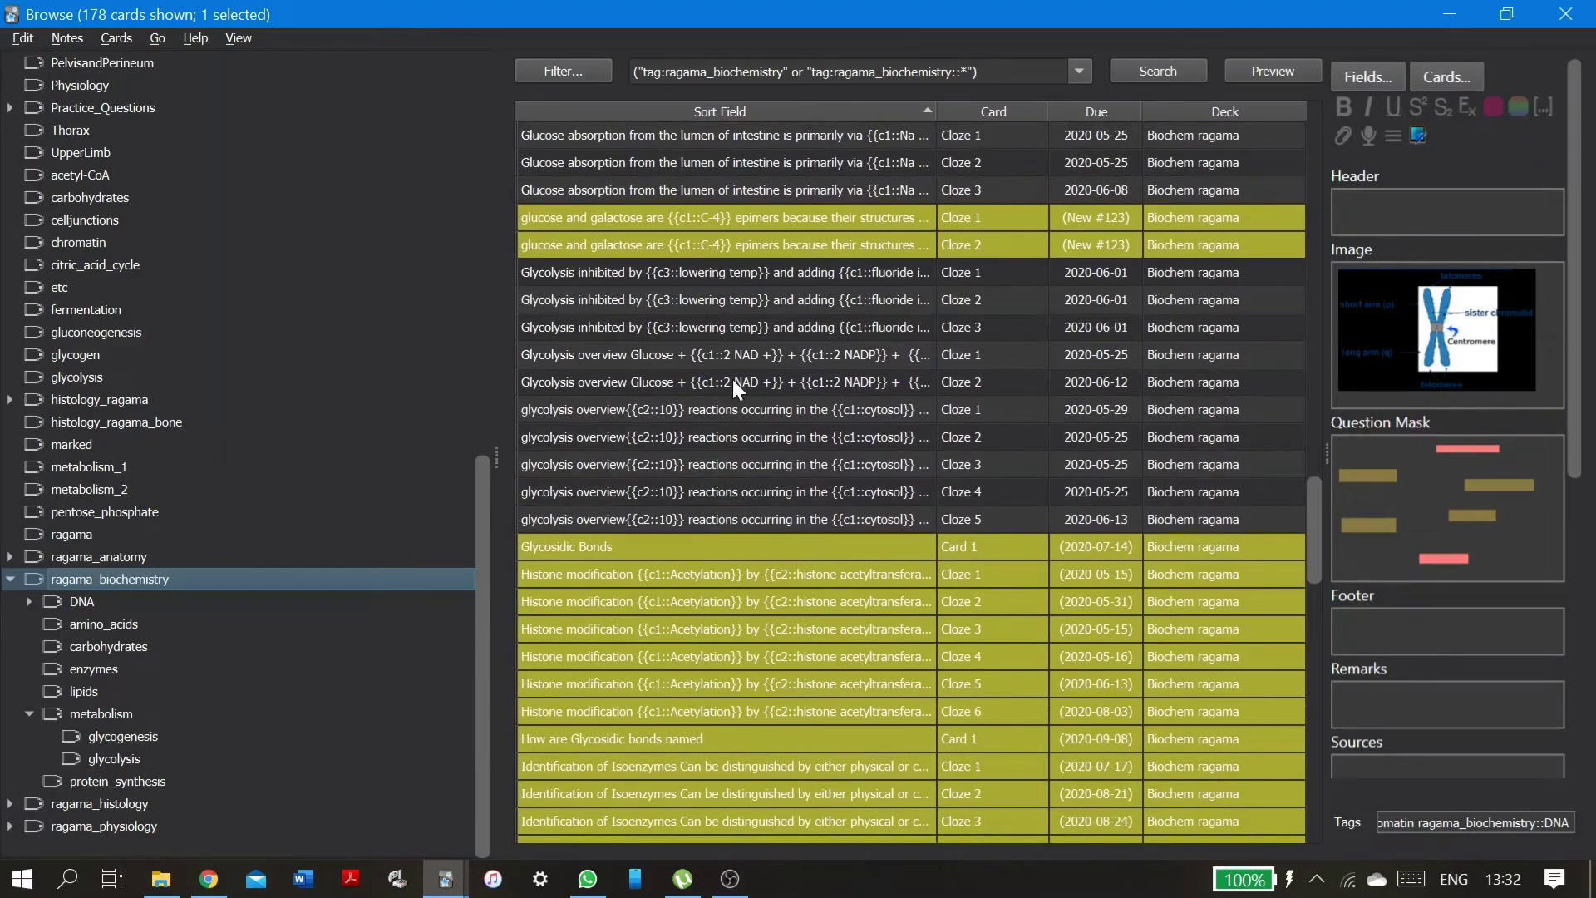
{"action": "scroll", "coordinate": [732, 377], "scroll_direction": "up", "scroll_amount": 4}
{"action": "scroll", "coordinate": [698, 582], "scroll_direction": "down", "scroll_amount": 6}
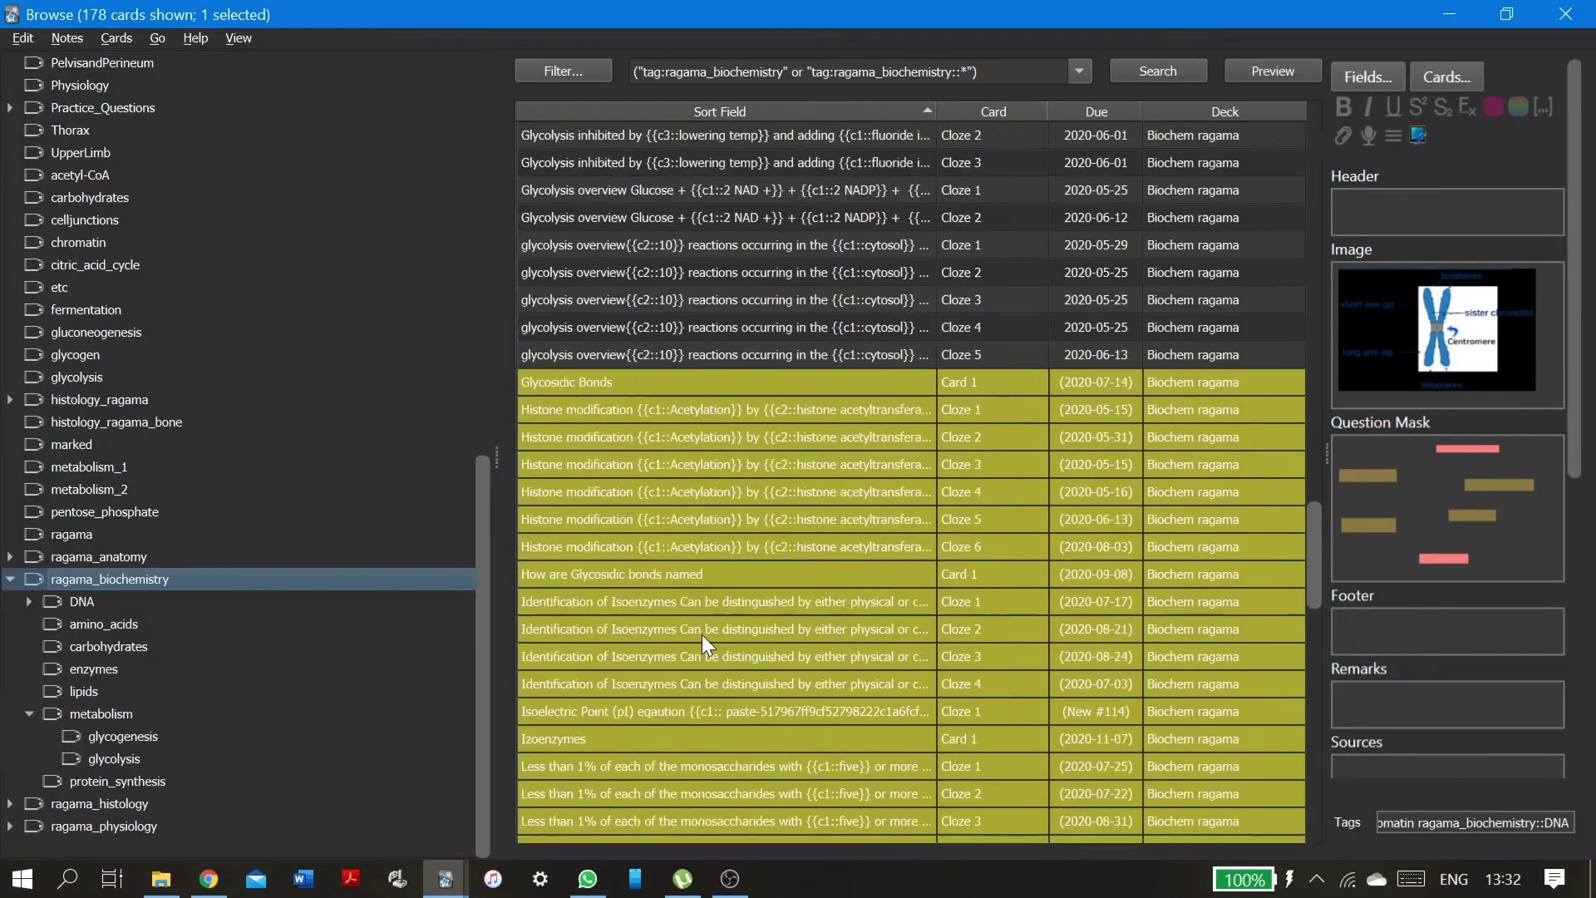
{"action": "scroll", "coordinate": [702, 635], "scroll_direction": "down", "scroll_amount": 20}
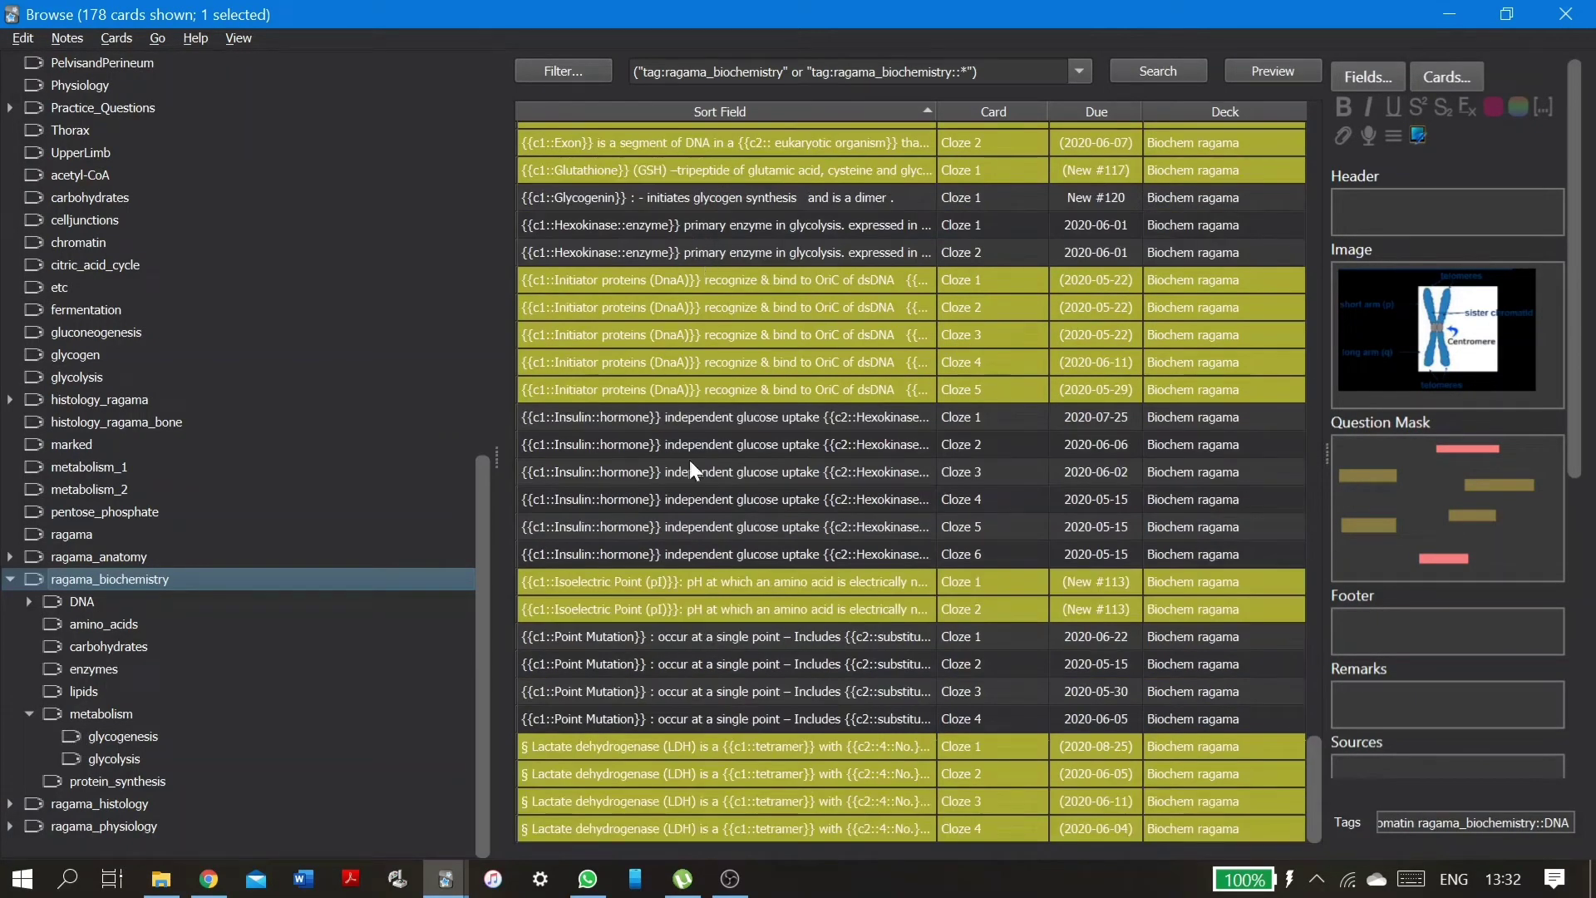
{"action": "scroll", "coordinate": [769, 358], "scroll_direction": "up", "scroll_amount": 20}
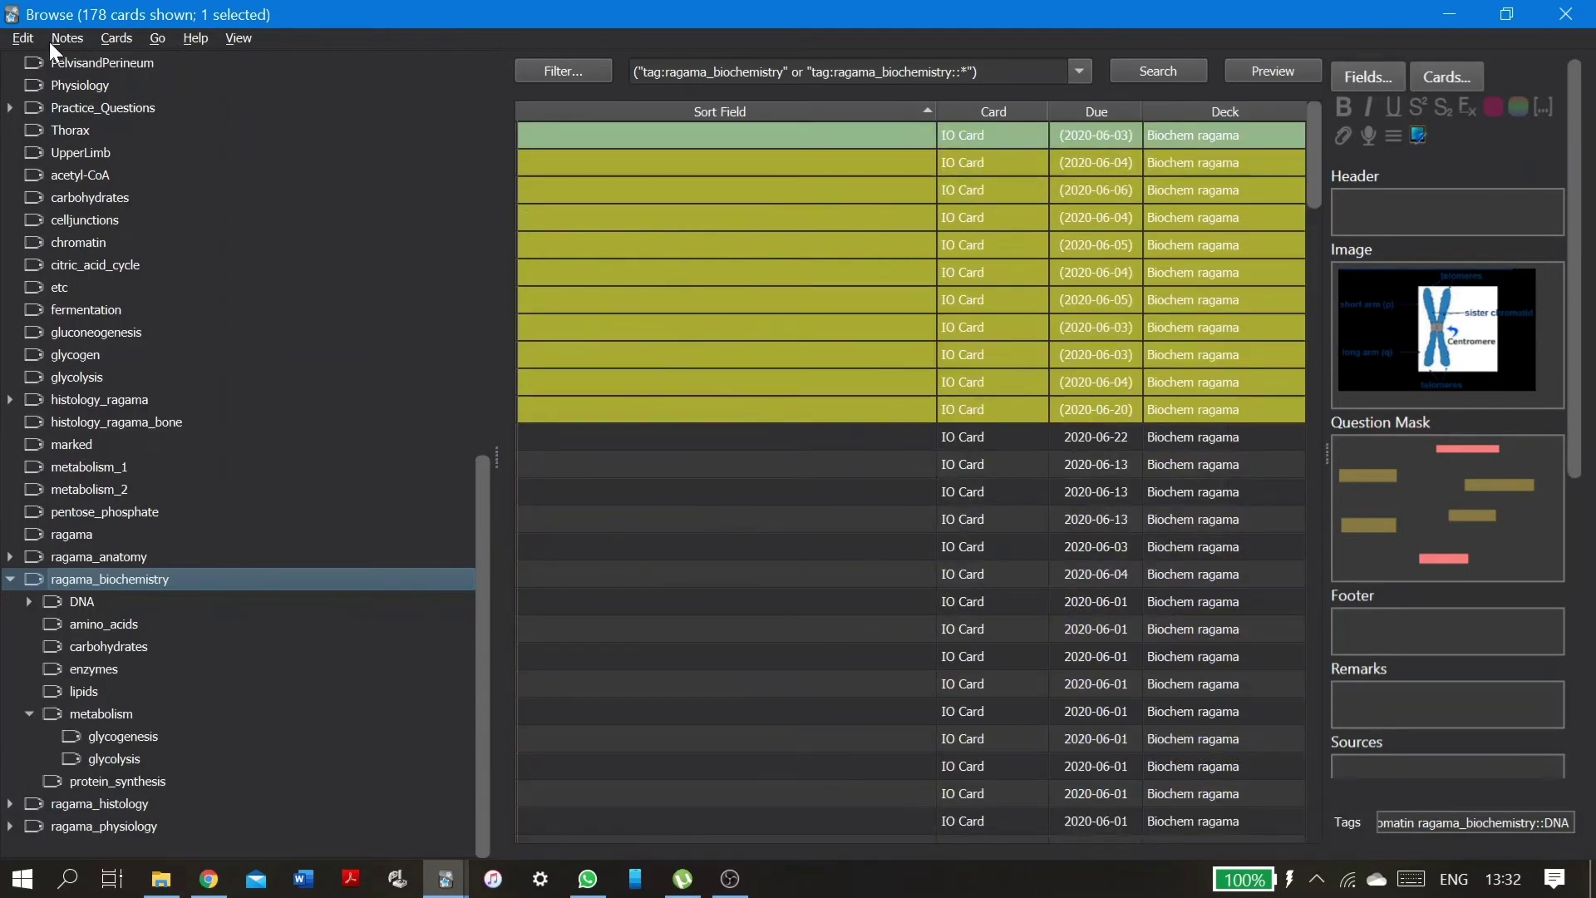
Step: Close the browser, study a Biochem ragama card, return to Decks, then close Anki
{"action": "left_click", "coordinate": [1565, 14]}
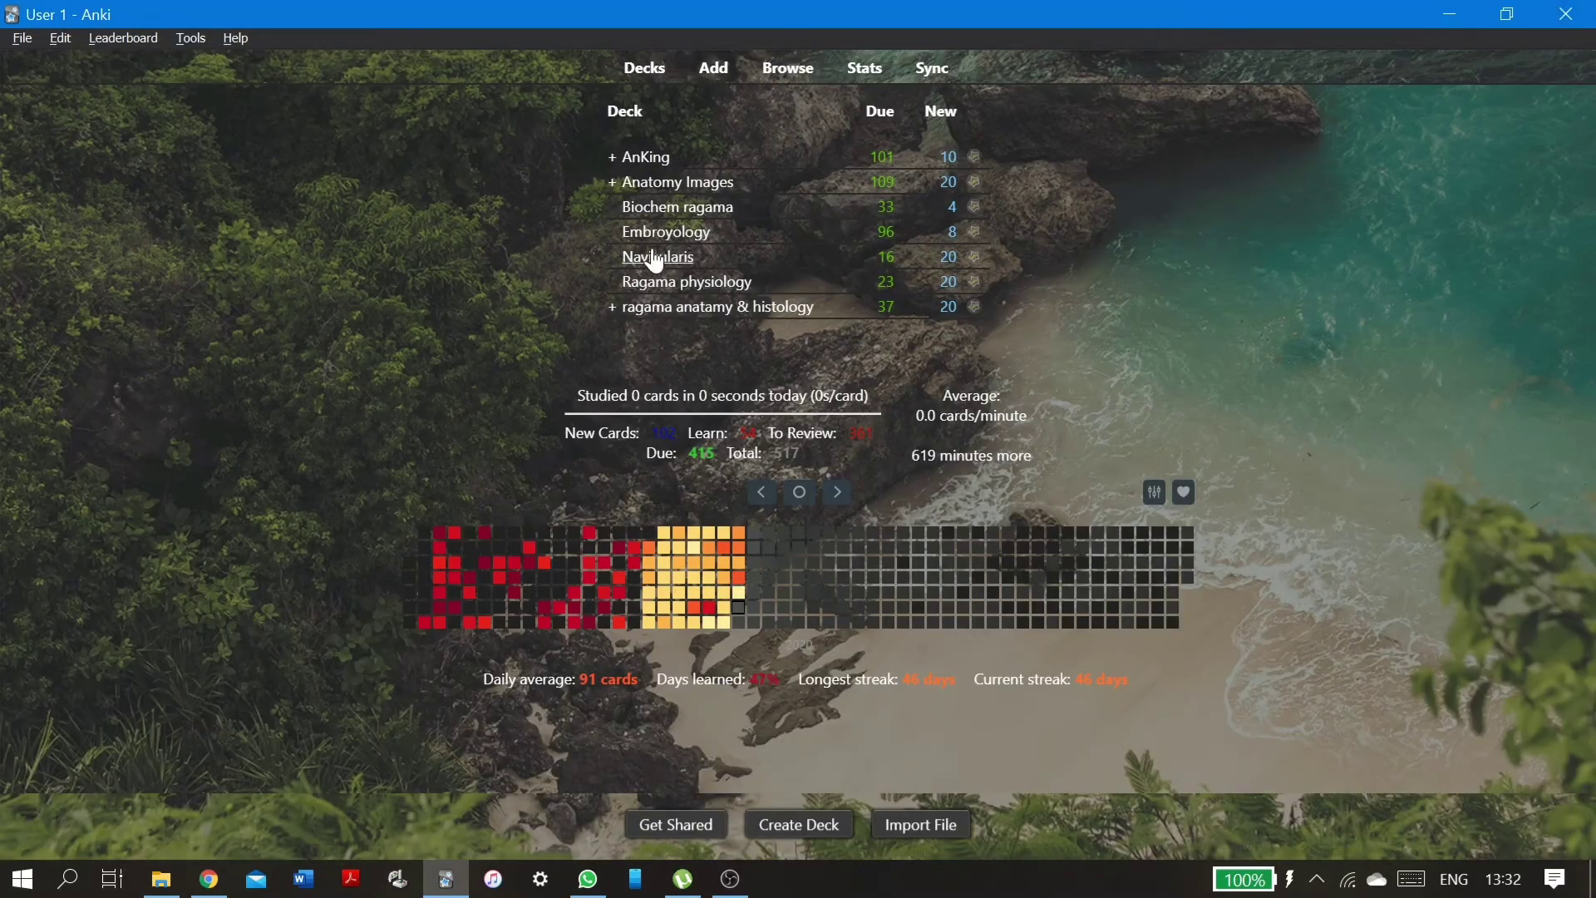
{"action": "left_click", "coordinate": [666, 209]}
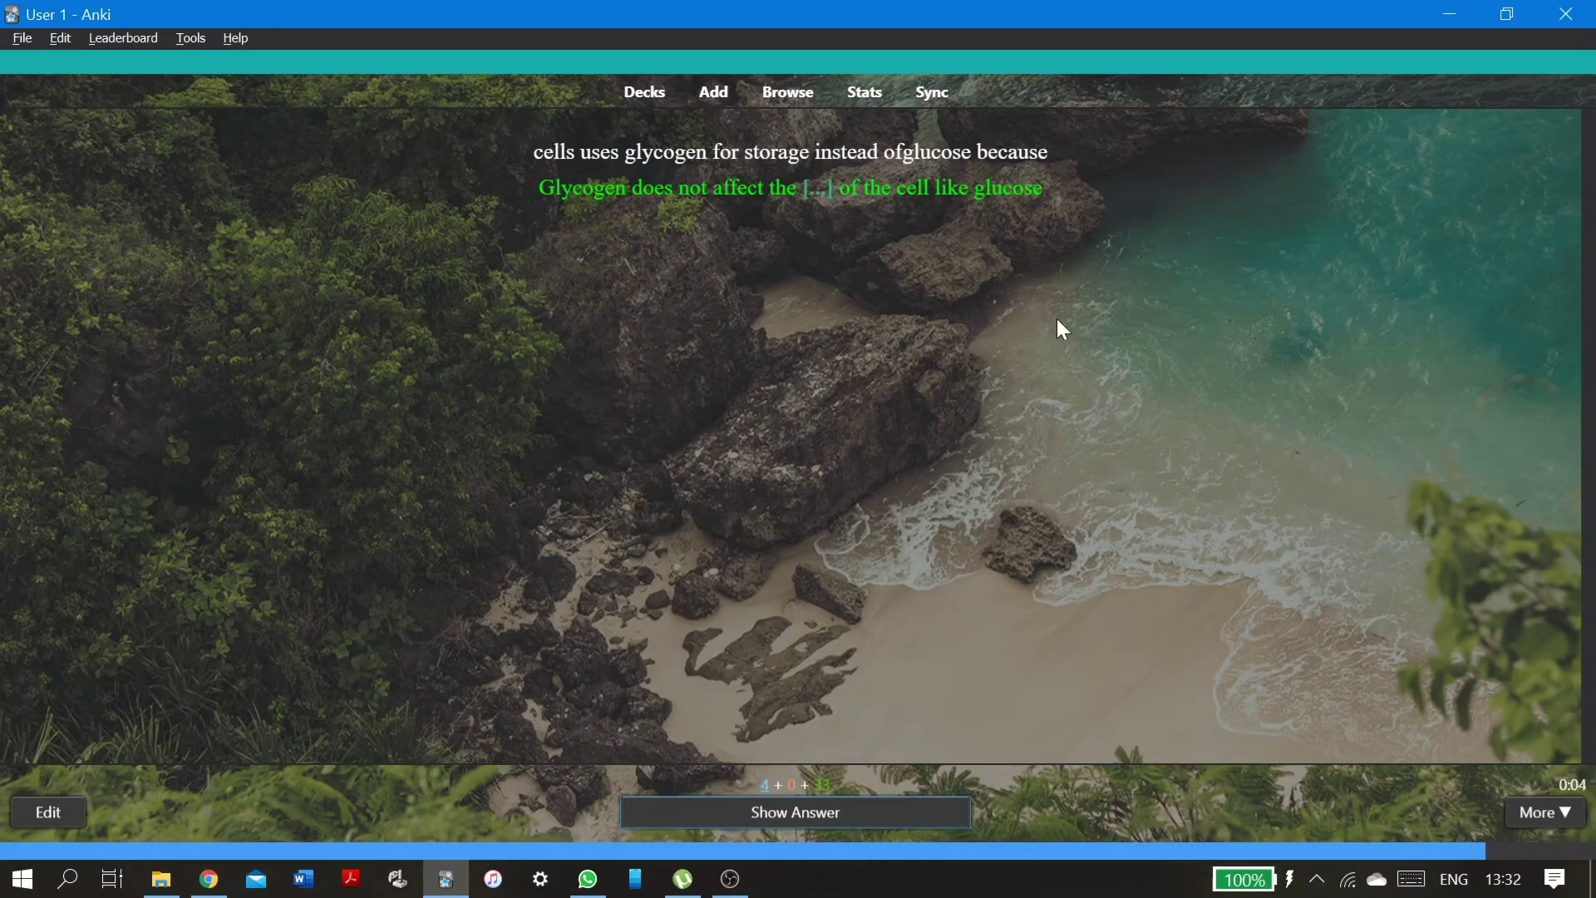
{"action": "key", "text": "d"}
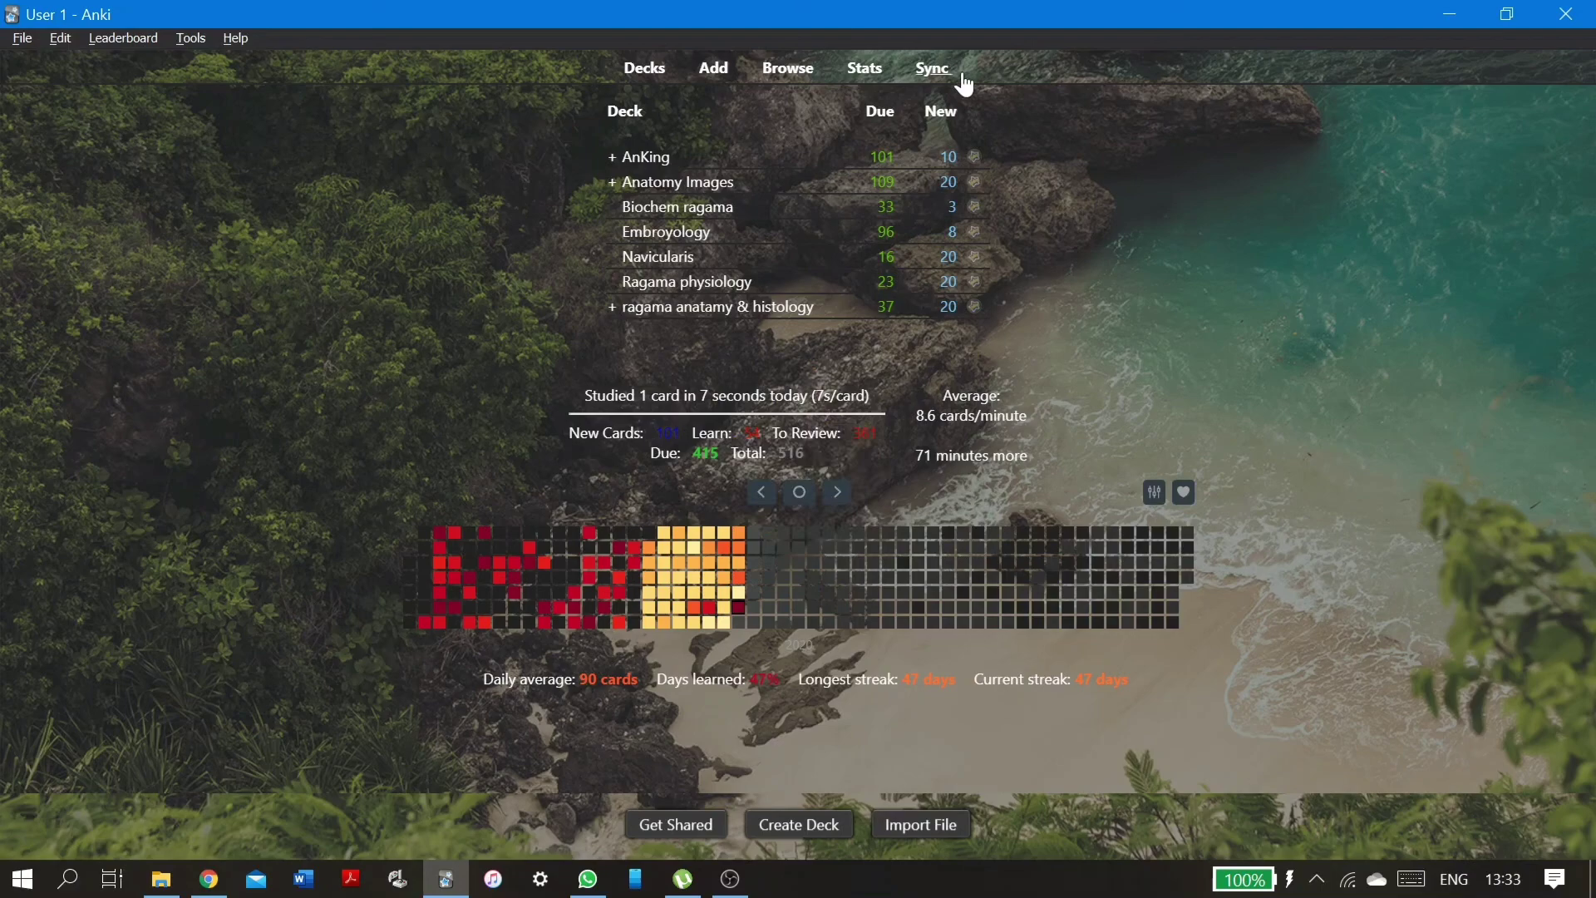
{"action": "left_click", "coordinate": [1546, 12]}
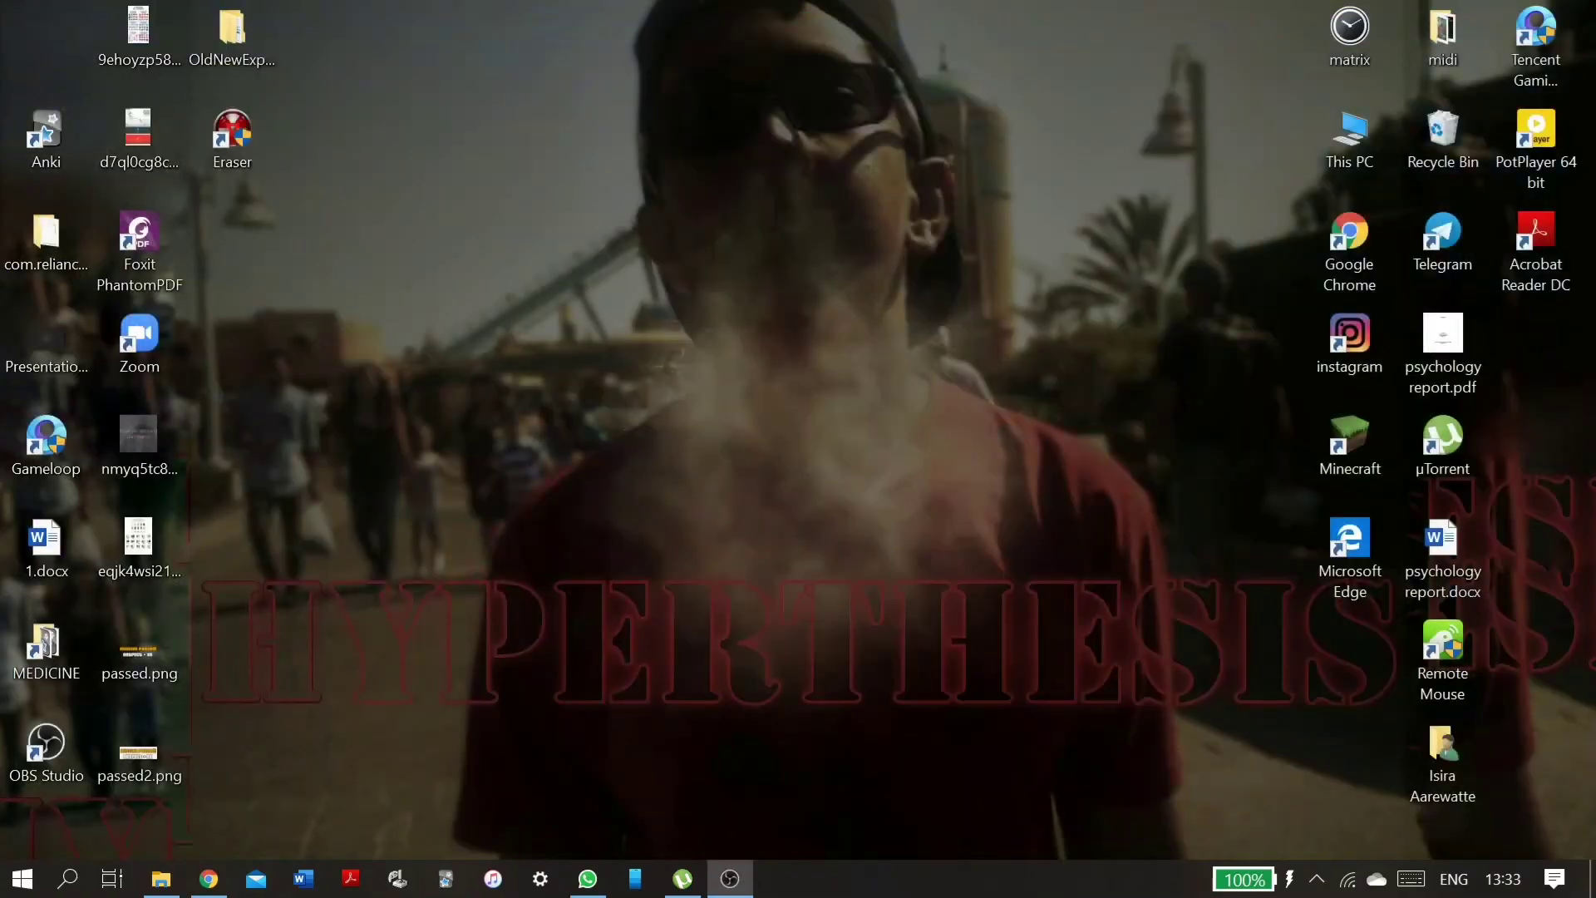